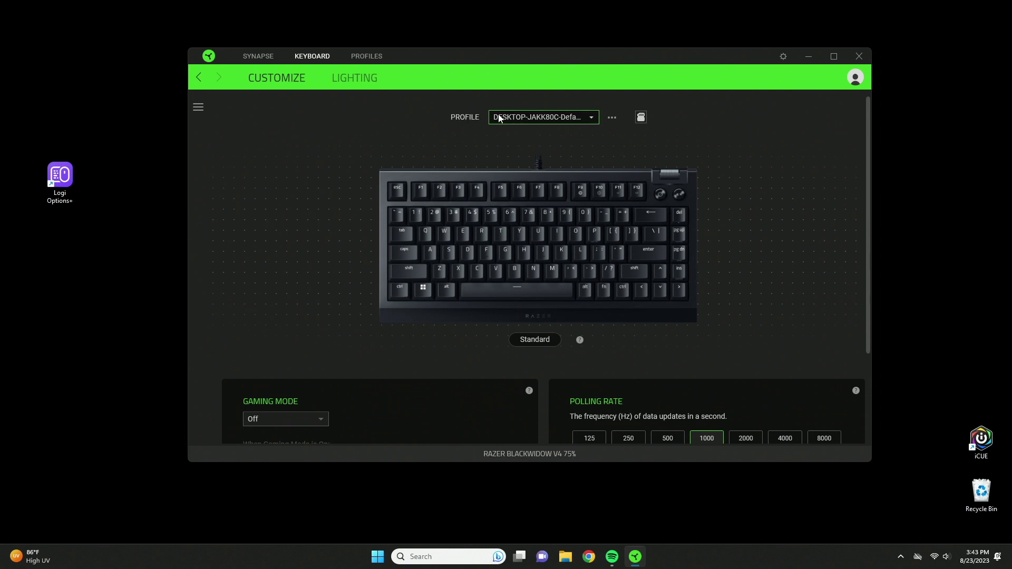
# - Browse the saved profiles and the on-board memory panel, expanding and collapsing stored macros
pyautogui.click(512, 117)
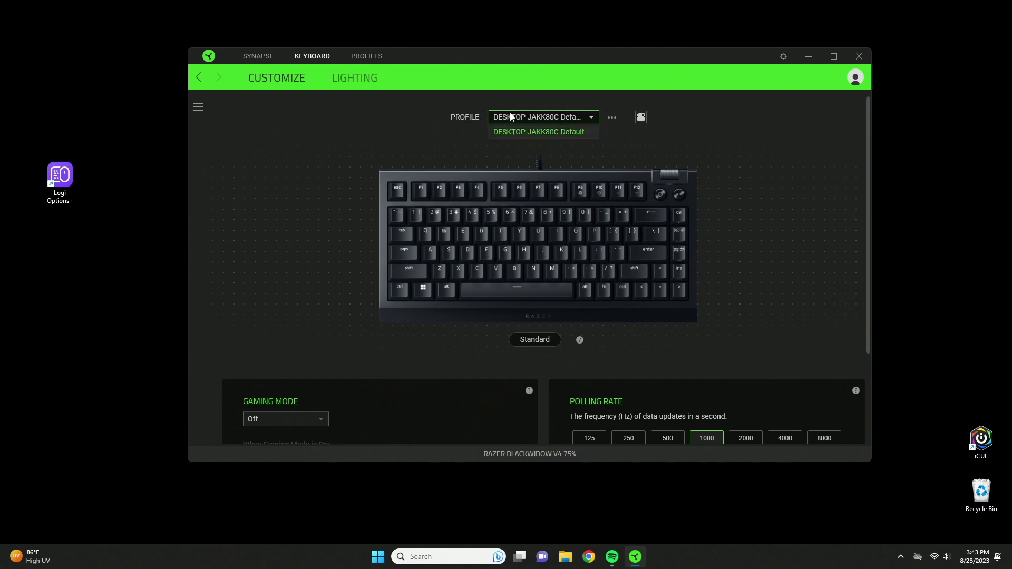
pyautogui.click(611, 117)
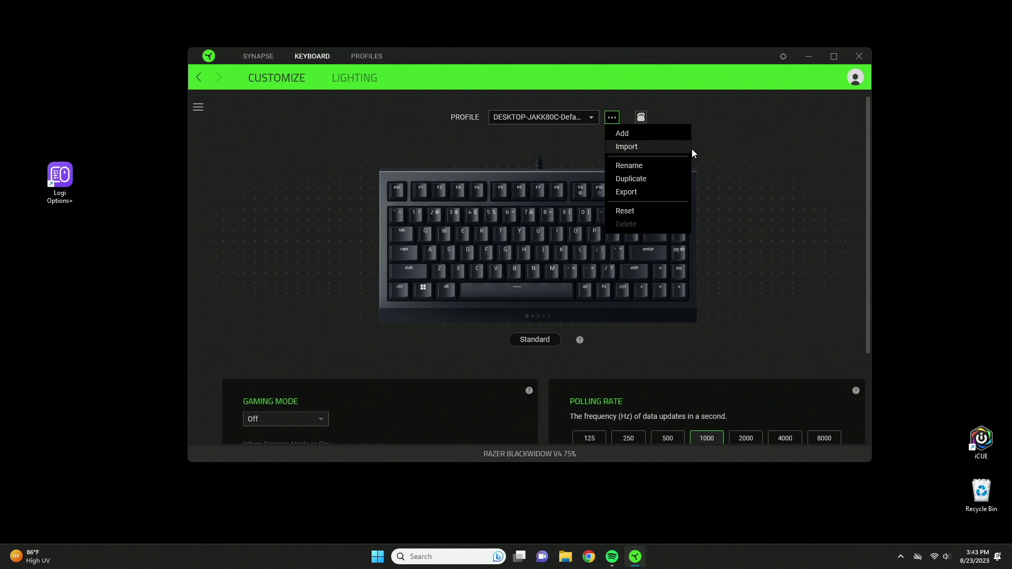
pyautogui.click(642, 116)
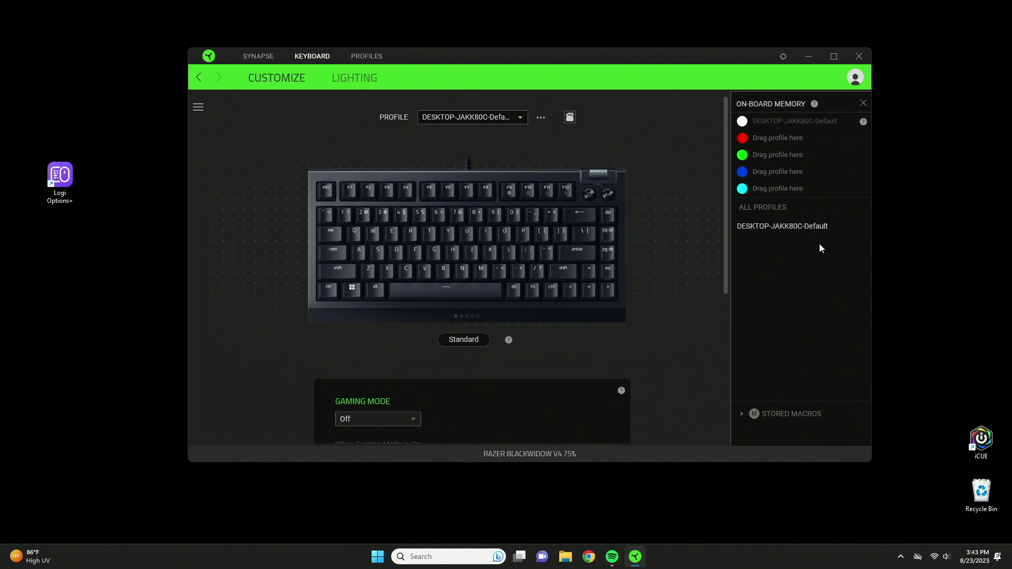
pyautogui.click(741, 414)
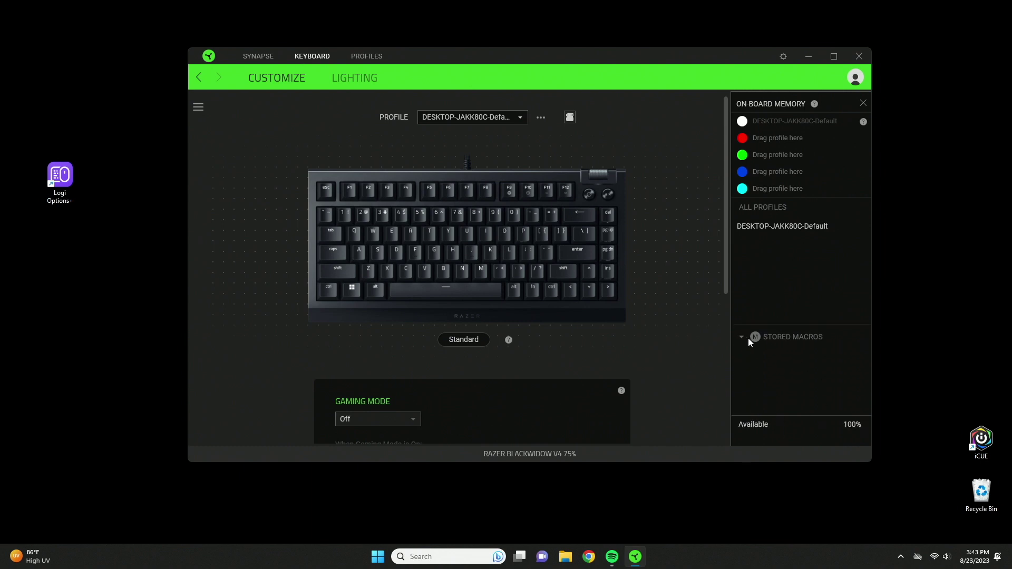
pyautogui.click(748, 337)
pyautogui.click(863, 102)
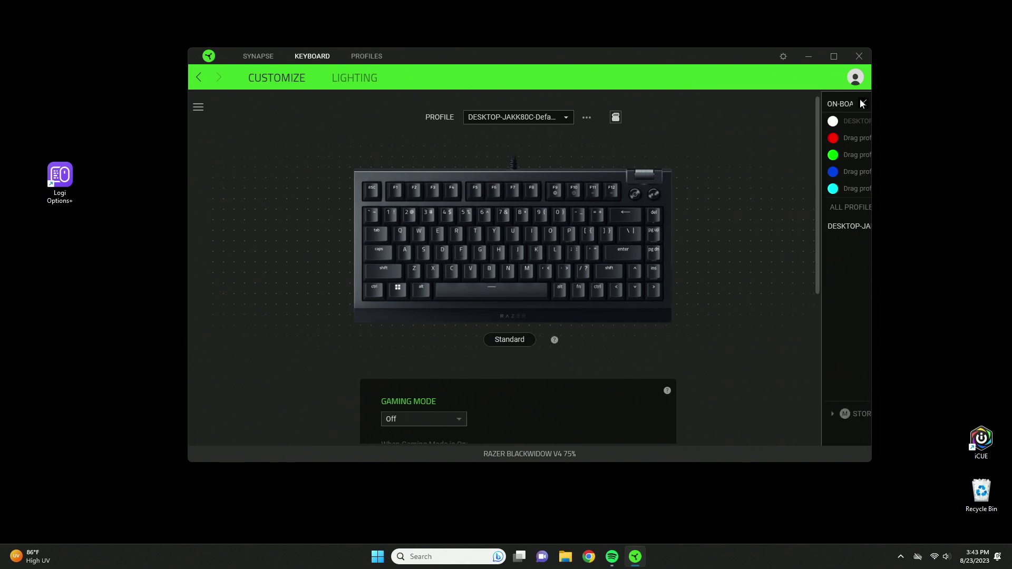
pyautogui.click(640, 117)
pyautogui.click(570, 117)
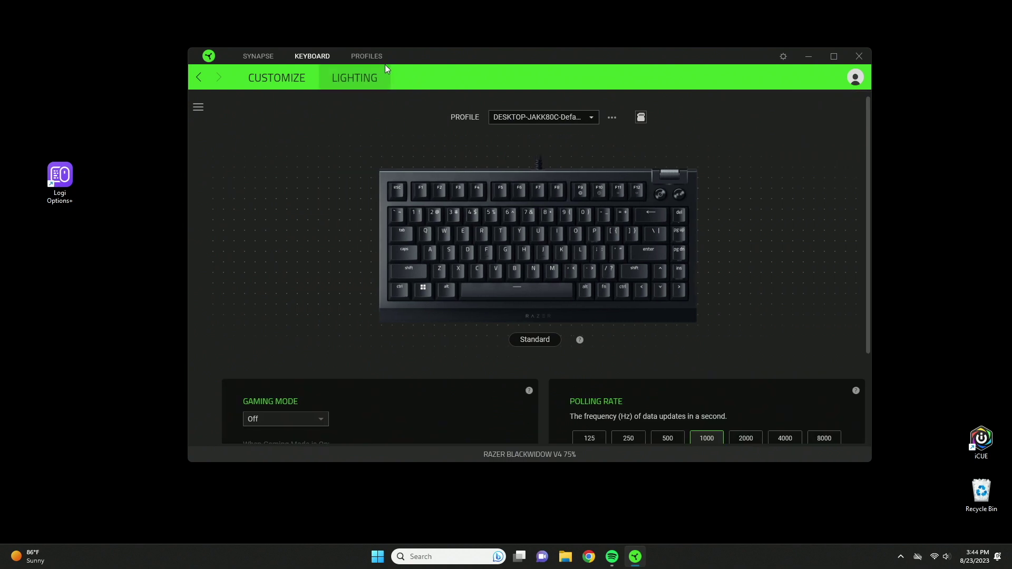
# - Link Valheim to the default profile from the Linked Games list
pyautogui.click(375, 58)
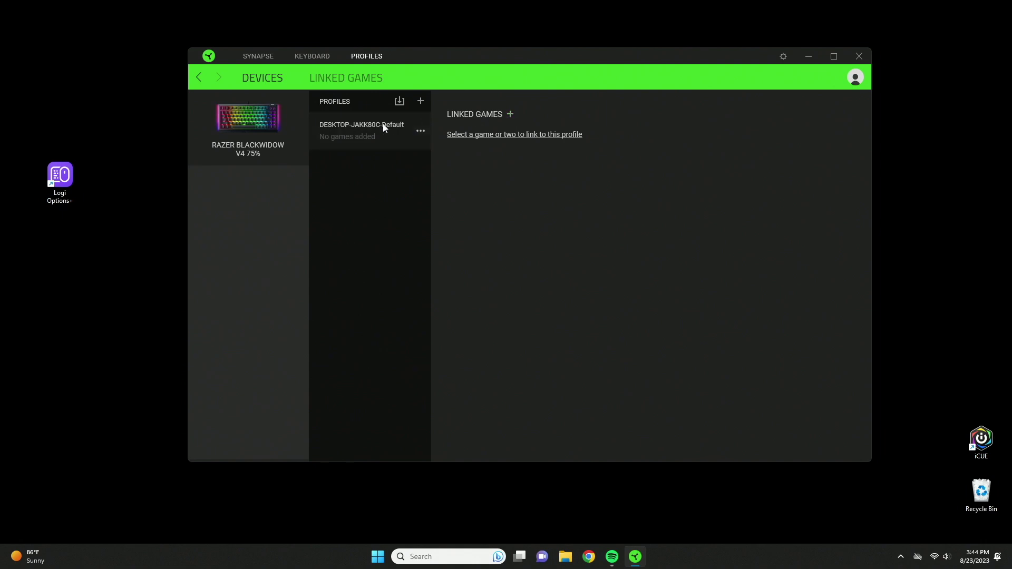
pyautogui.click(510, 114)
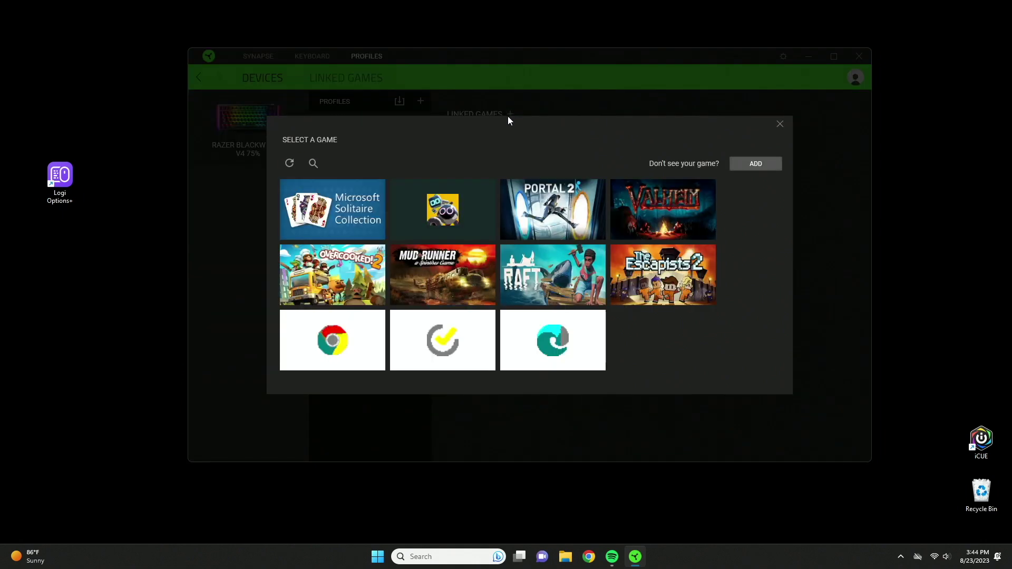
pyautogui.moveTo(633, 195)
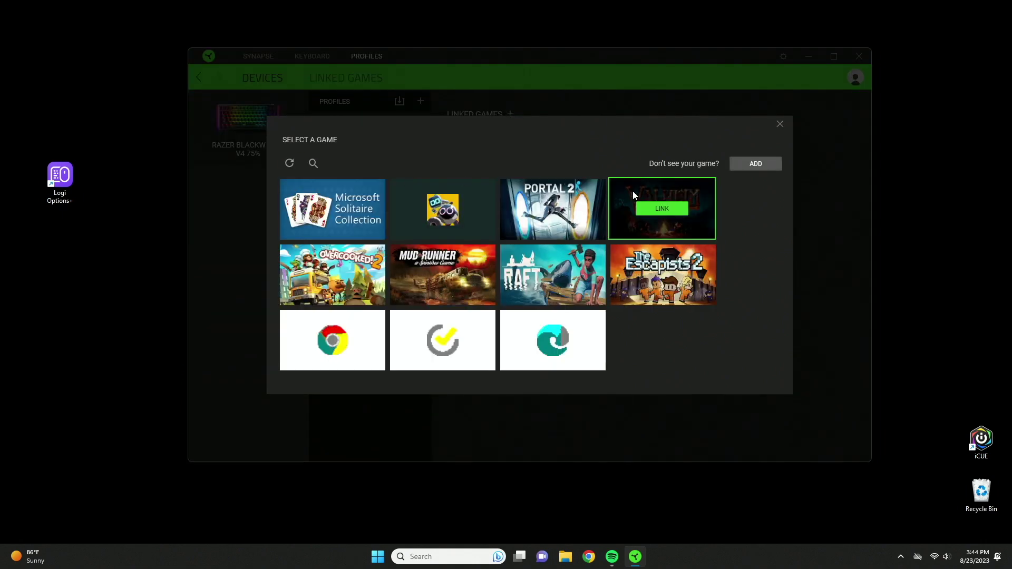
pyautogui.click(661, 208)
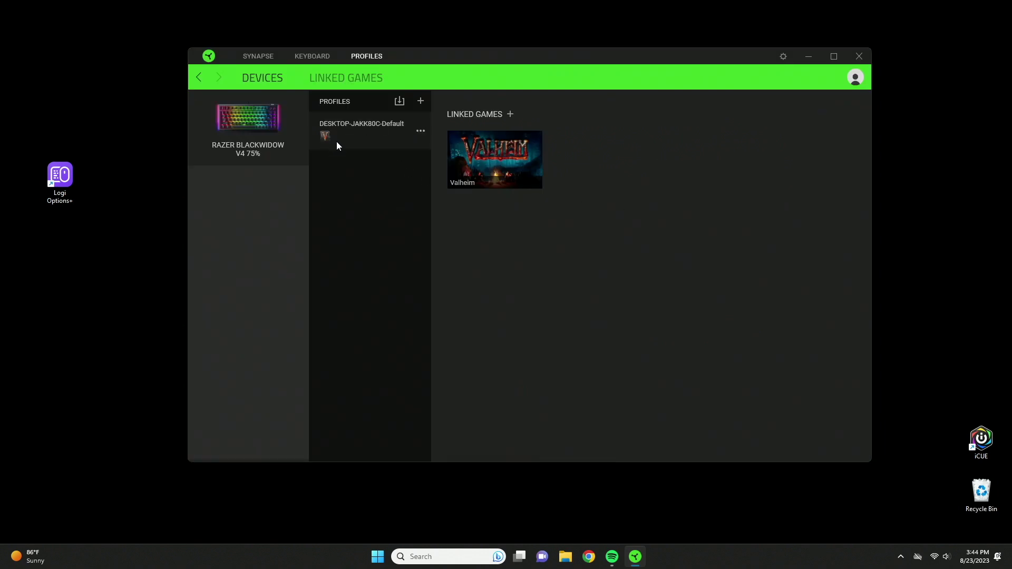
# - Select the left Ctrl key on the Customize keyboard image to remap it
pyautogui.moveTo(474, 146)
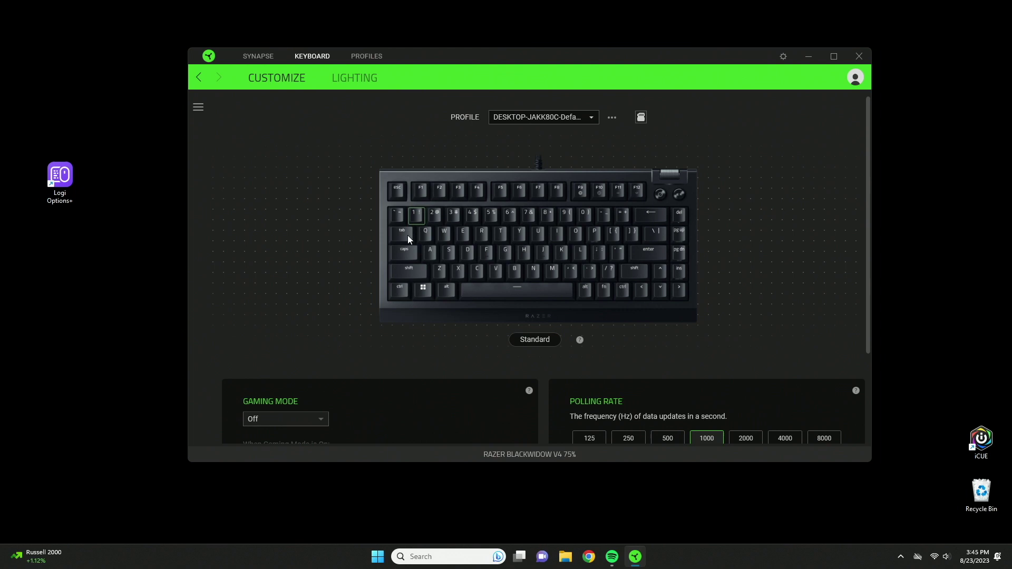
pyautogui.click(404, 291)
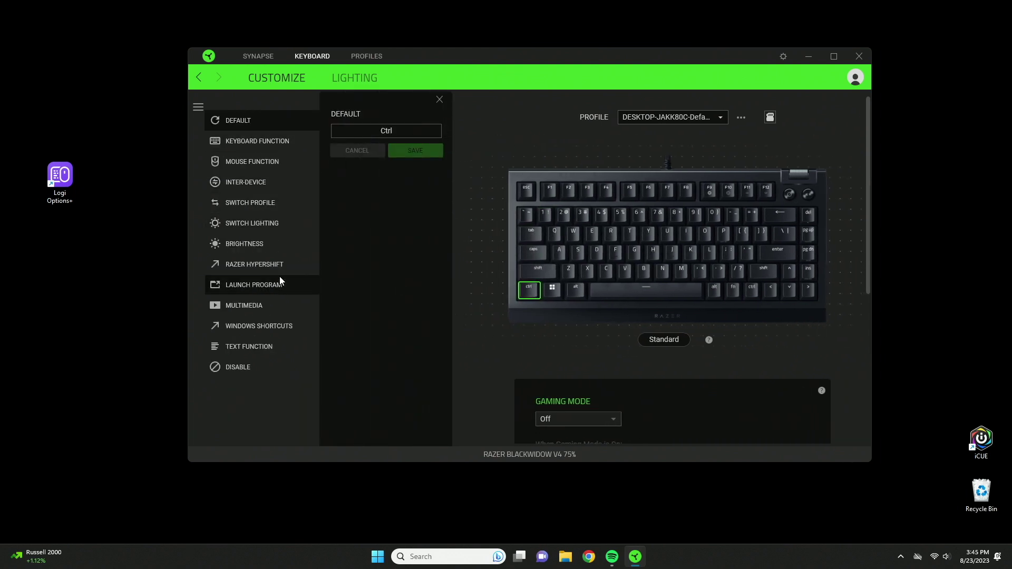
# - Choose Keyboard Function and try the Function and Navigation categories before settling on Alphanumeric
pyautogui.click(267, 140)
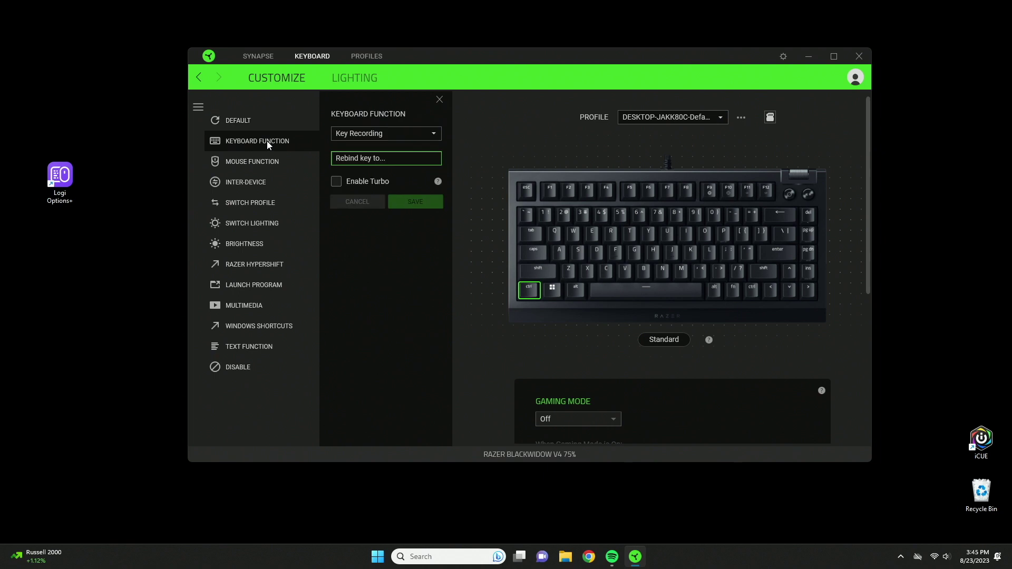
pyautogui.click(371, 134)
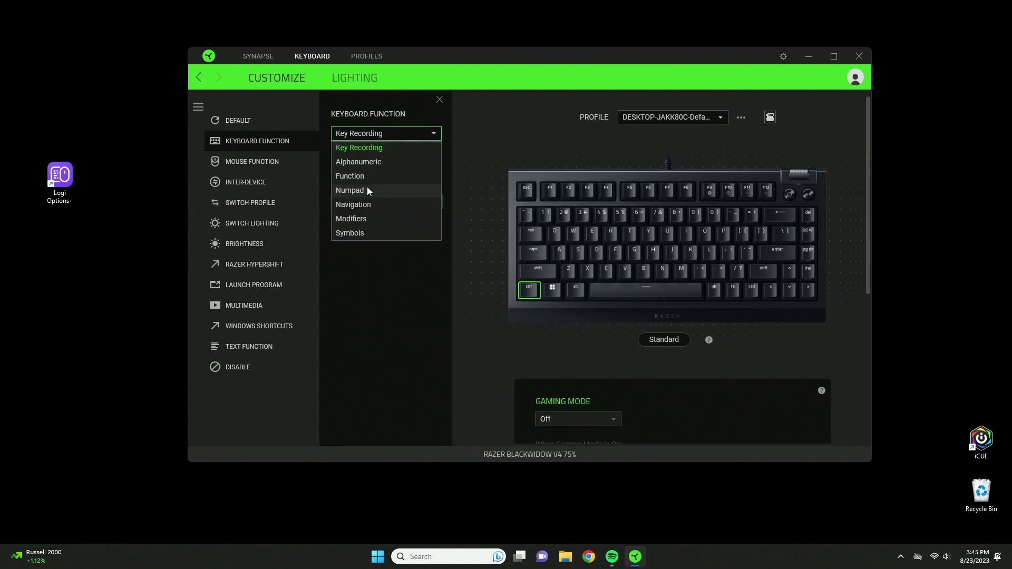
pyautogui.click(366, 174)
pyautogui.click(377, 134)
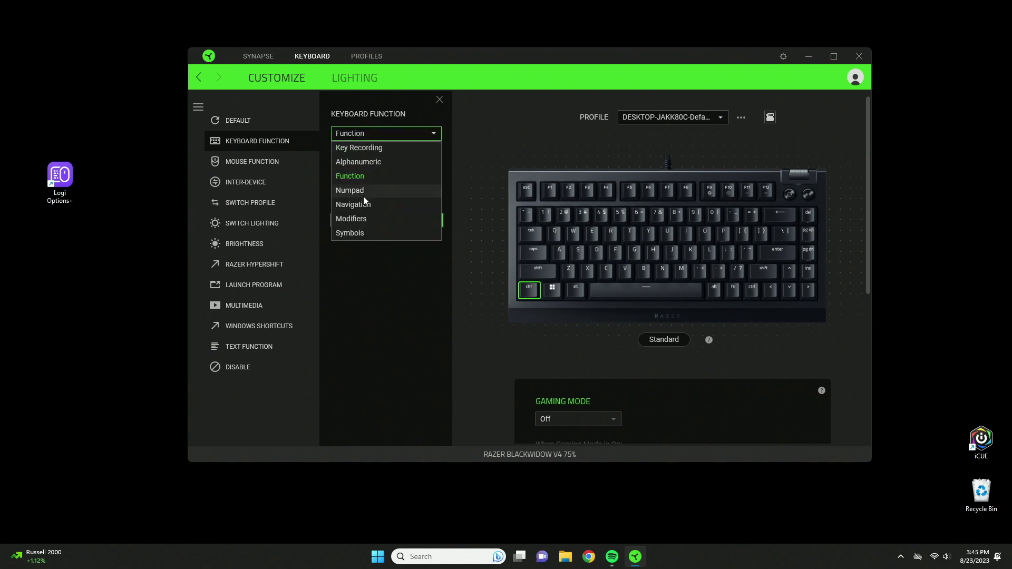
pyautogui.click(362, 204)
pyautogui.click(371, 134)
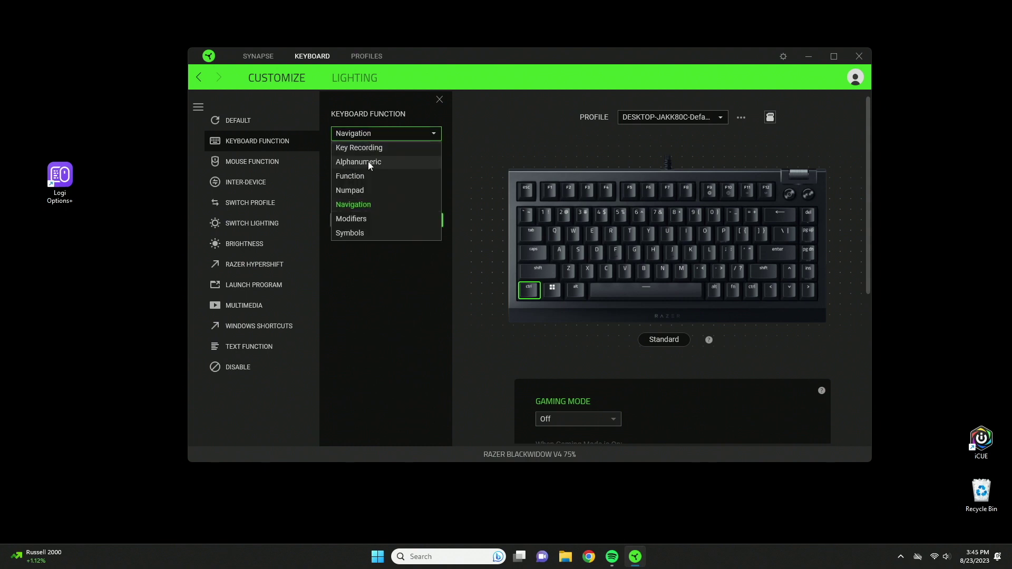
pyautogui.click(369, 163)
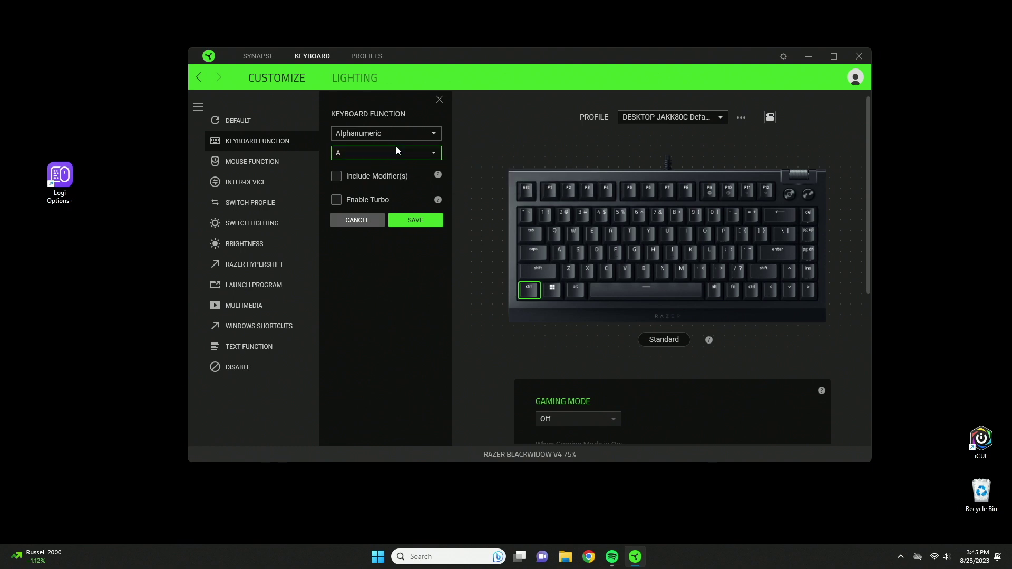
# - Toggle Include Modifier(s) on and off, then enable turbo at 10 presses per second
pyautogui.click(372, 178)
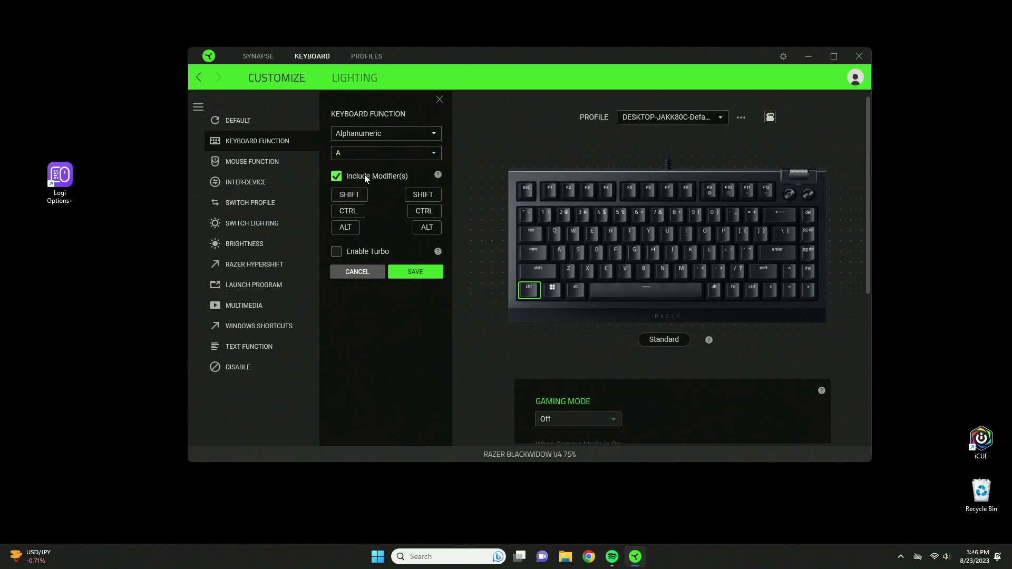
pyautogui.click(364, 175)
pyautogui.click(356, 199)
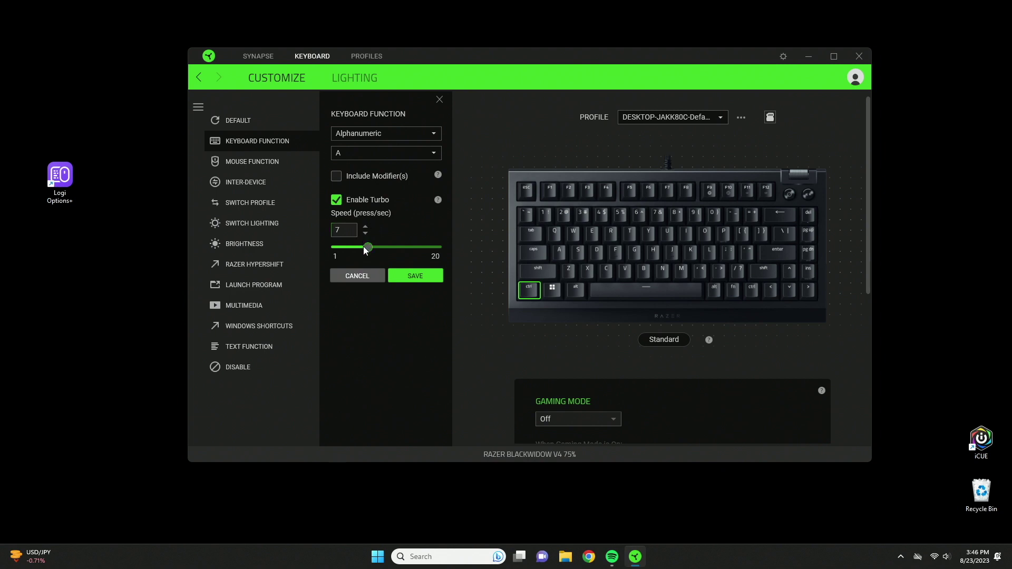
pyautogui.moveTo(368, 250); pyautogui.dragTo(437, 250)
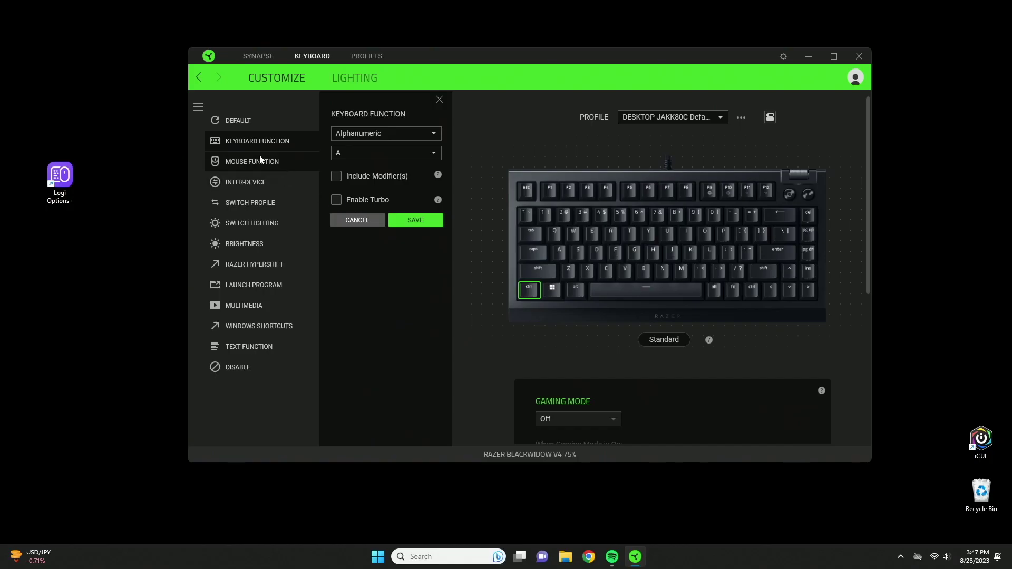
# - Browse the Mouse Function actions keeping Left Click, then view the Inter-Device option
pyautogui.click(260, 157)
pyautogui.click(349, 134)
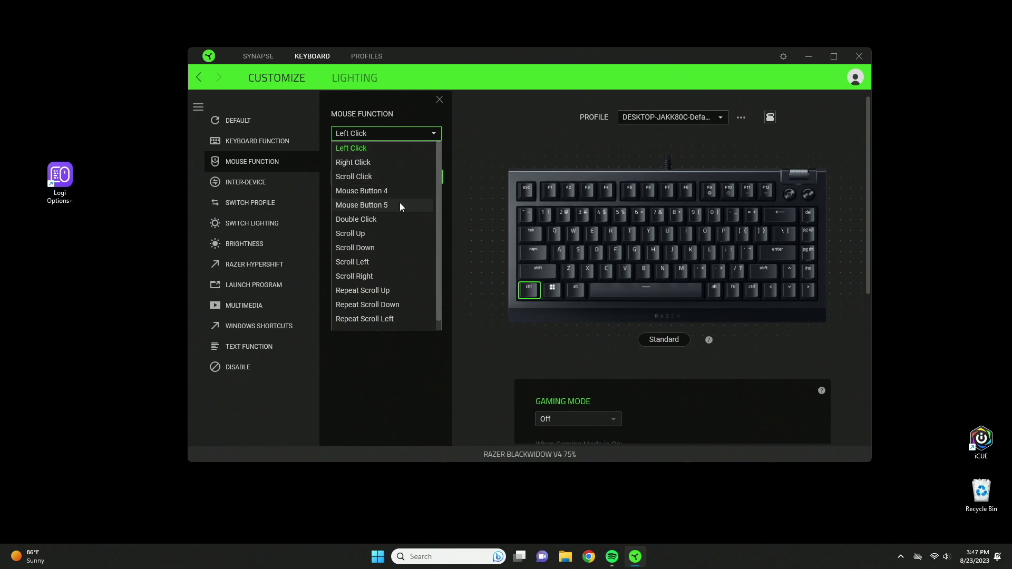
pyautogui.scroll(-1, 398, 203)
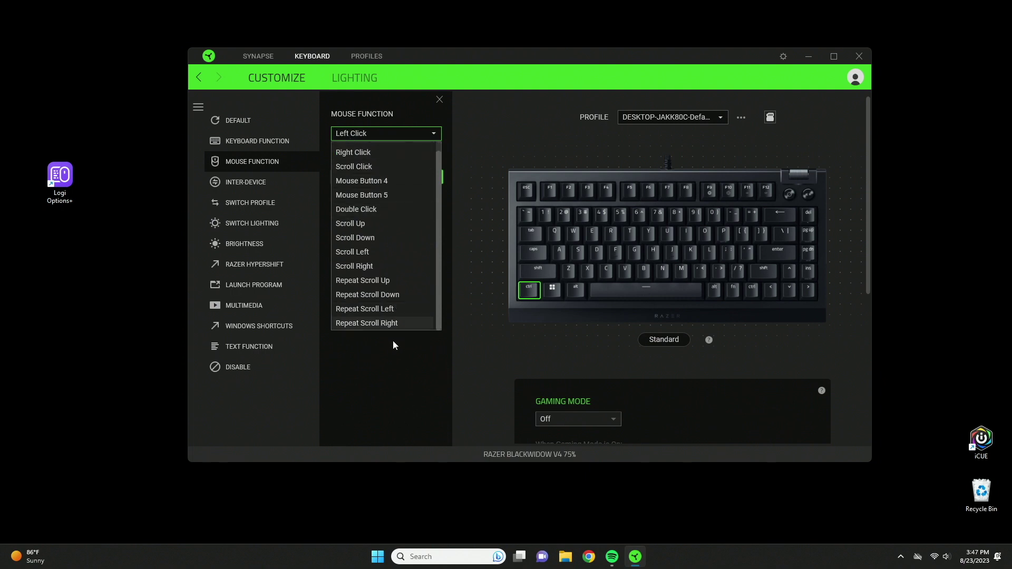
pyautogui.scroll(1, 391, 288)
pyautogui.click(259, 179)
pyautogui.click(260, 181)
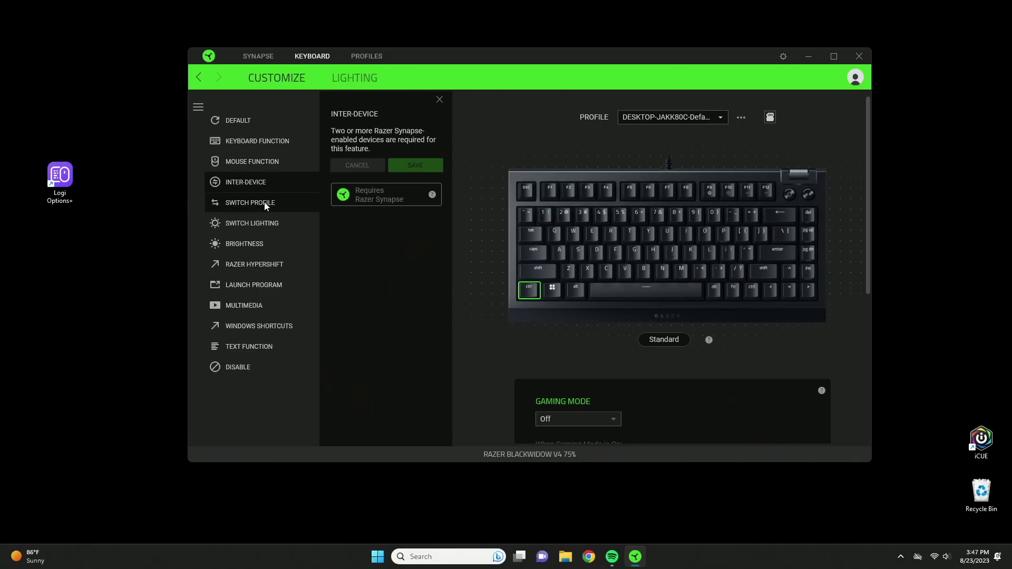
# - Preview the Switch Profile, Switch Lighting and Brightness options, ending on Razer Hypershift
pyautogui.click(264, 203)
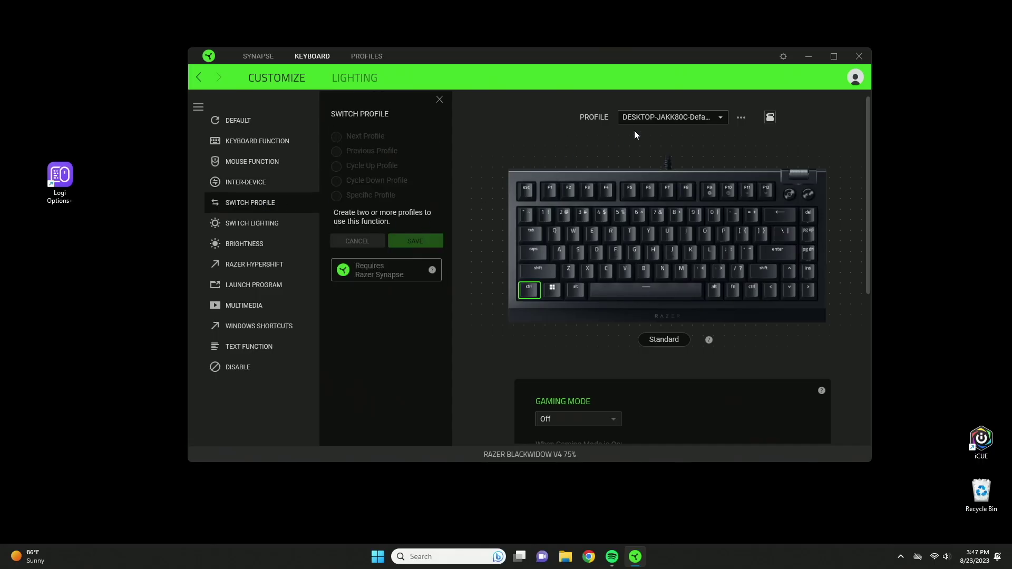
pyautogui.click(649, 118)
pyautogui.click(656, 138)
pyautogui.click(267, 228)
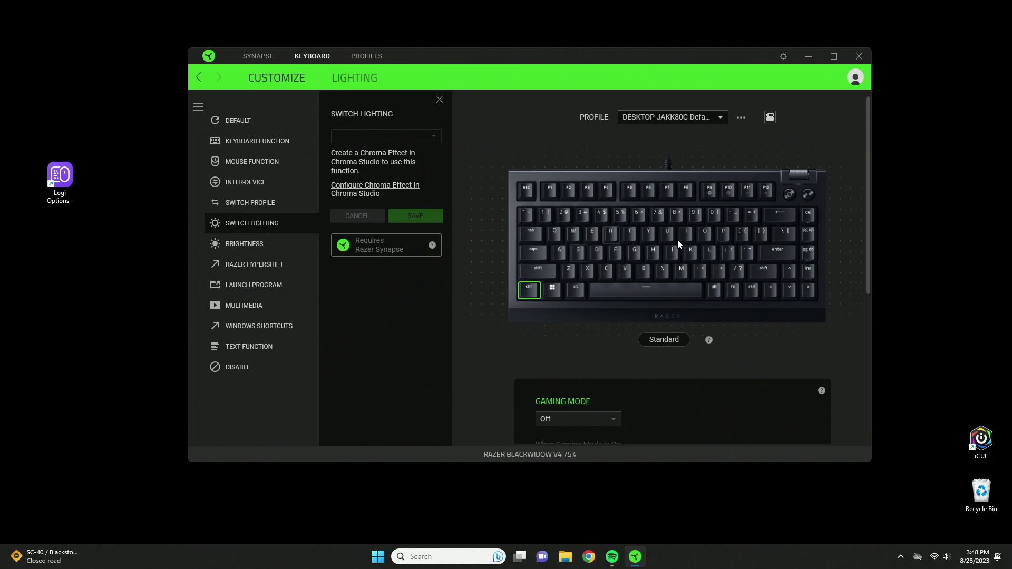
pyautogui.click(281, 245)
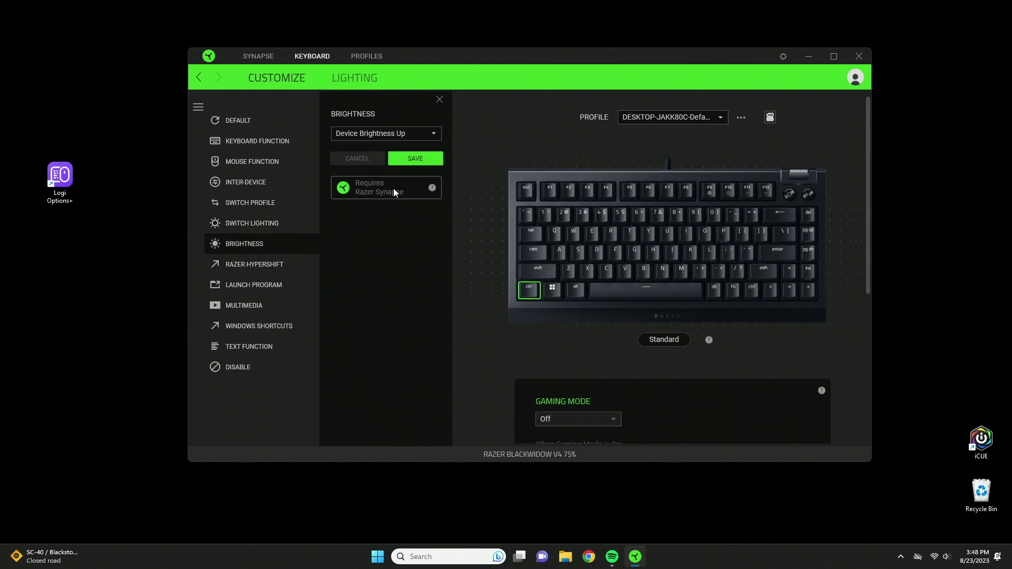
pyautogui.click(376, 136)
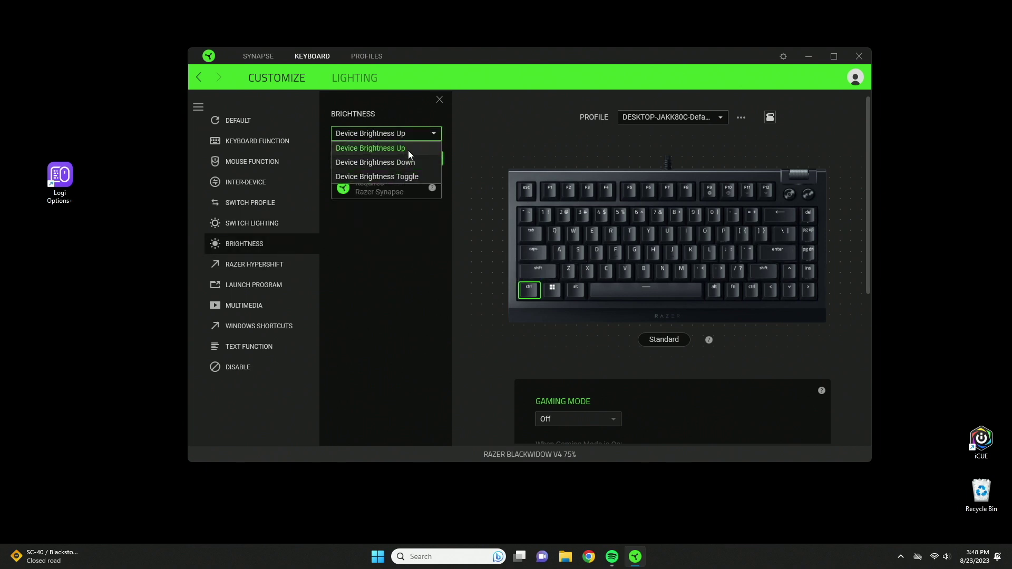
pyautogui.click(311, 264)
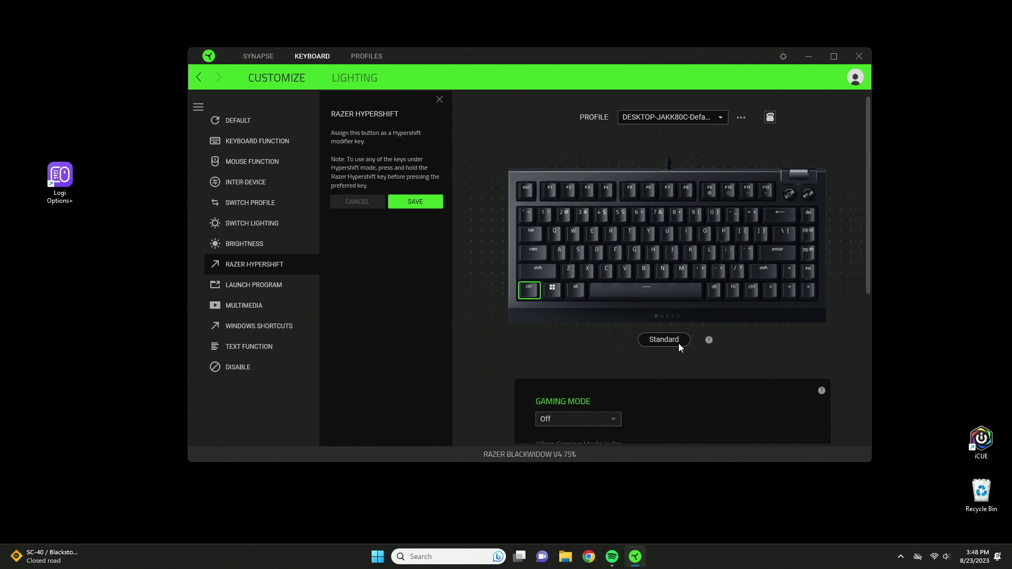
# - Switch the keyboard view from Standard to the Hypershift layer
pyautogui.scroll(-1, 567, 293)
pyautogui.scroll(1, 661, 349)
pyautogui.click(669, 341)
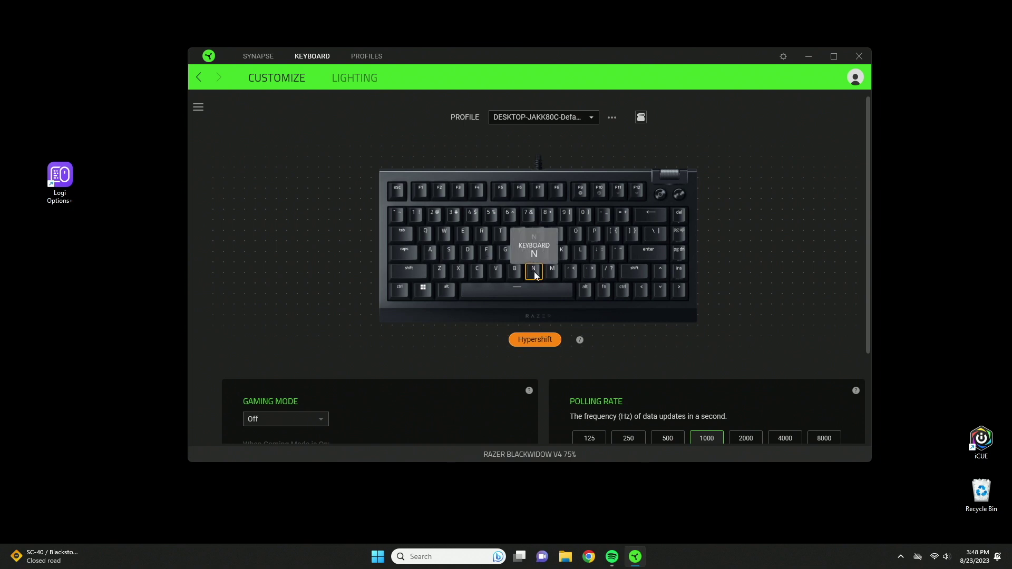
# - Back on Standard, try Launch Program and Launch Website for left Ctrl, then show Multimedia functions
pyautogui.click(535, 339)
pyautogui.click(400, 290)
pyautogui.click(277, 287)
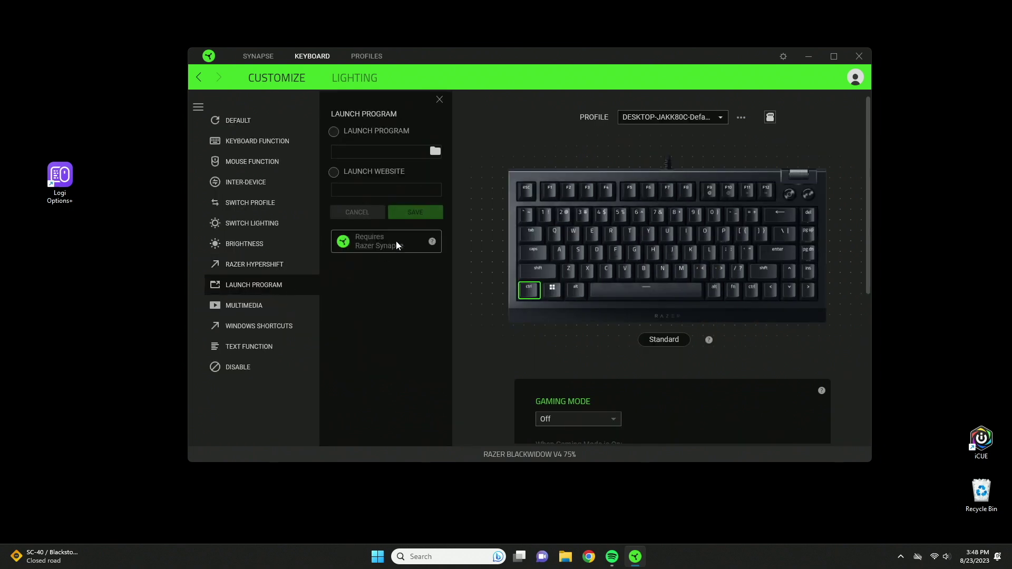
pyautogui.click(366, 131)
pyautogui.click(433, 151)
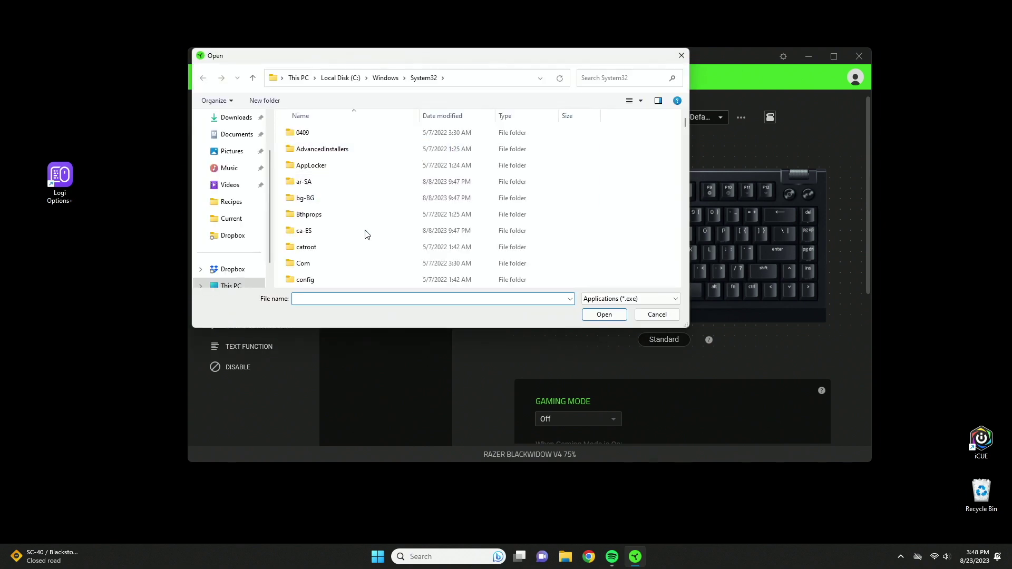
pyautogui.press('Escape')
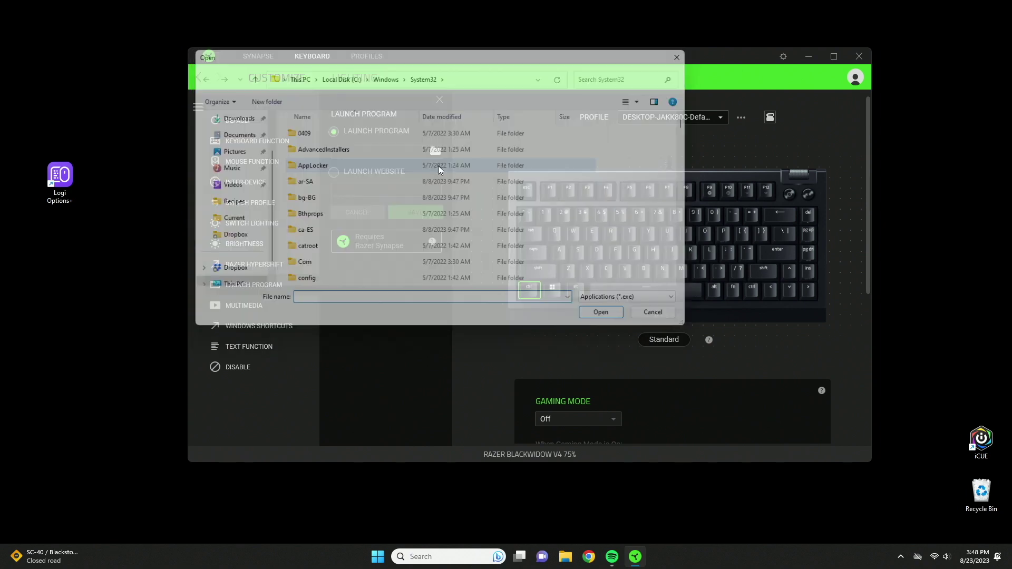
pyautogui.click(378, 172)
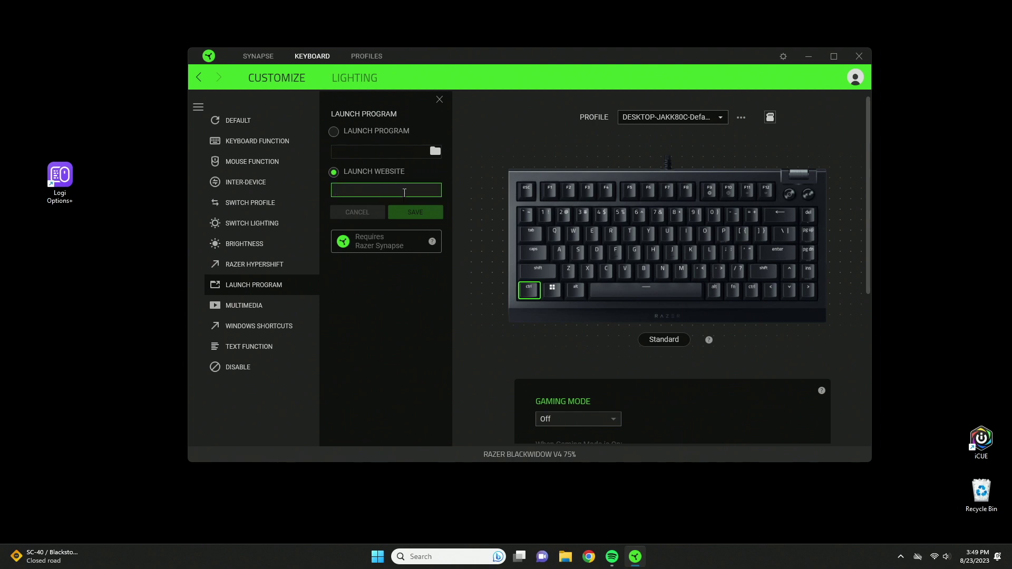
pyautogui.click(273, 306)
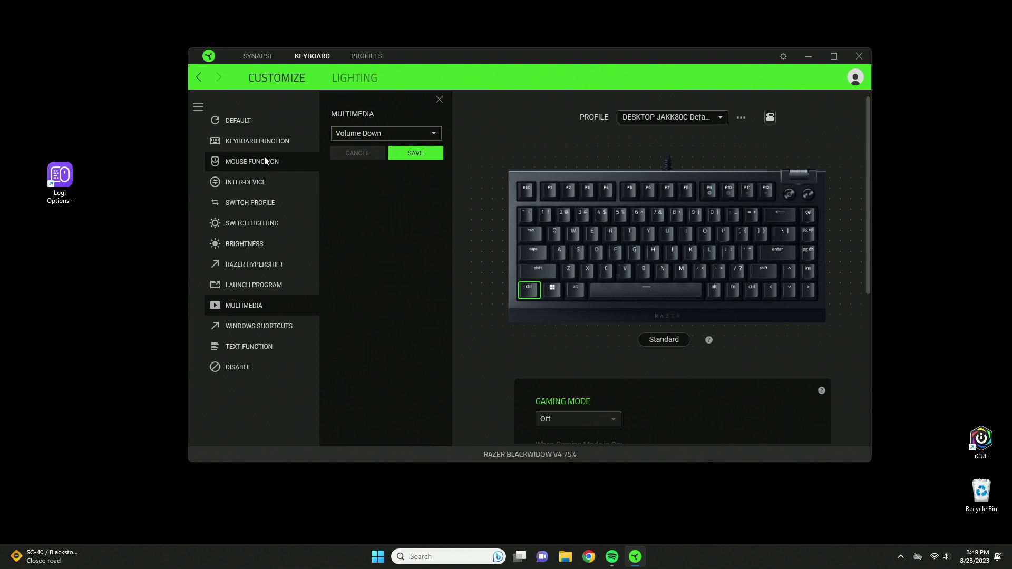
# - Browse the Multimedia and Windows Shortcuts lists, leaving Launch Calculator selected
pyautogui.click(368, 135)
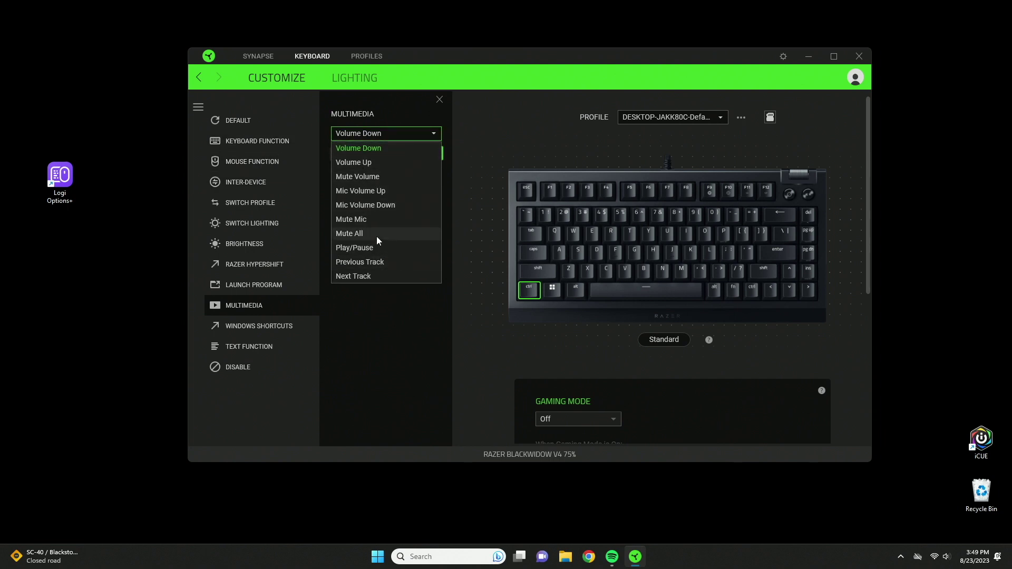
pyautogui.click(266, 331)
pyautogui.click(352, 133)
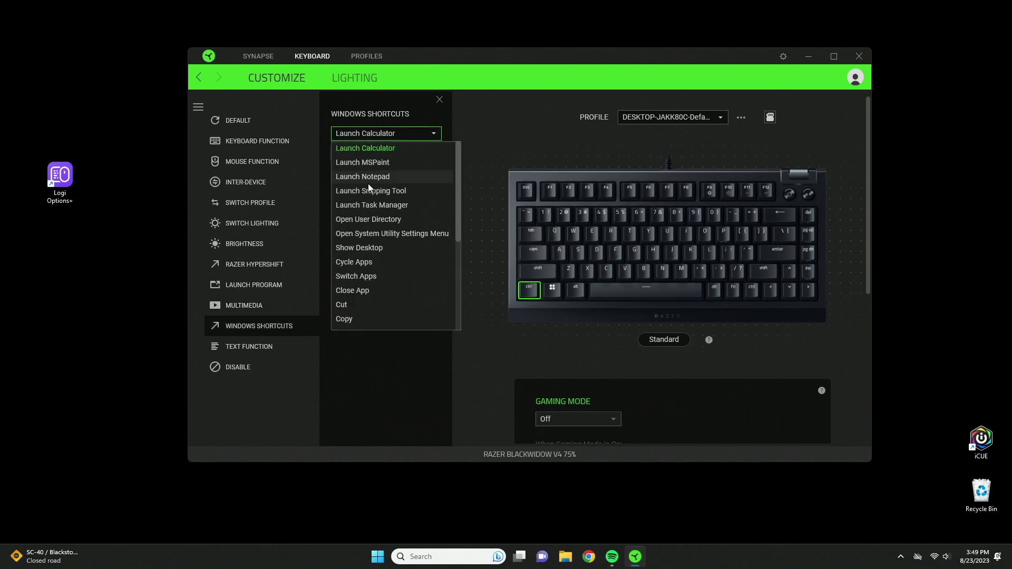
pyautogui.scroll(-4, 370, 185)
pyautogui.scroll(4, 386, 263)
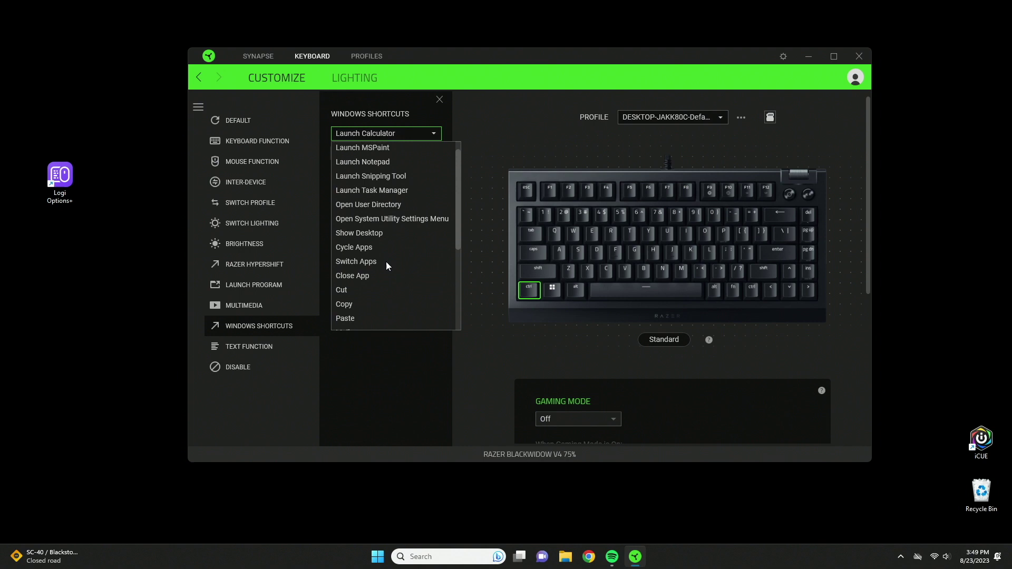
pyautogui.scroll(-3, 365, 293)
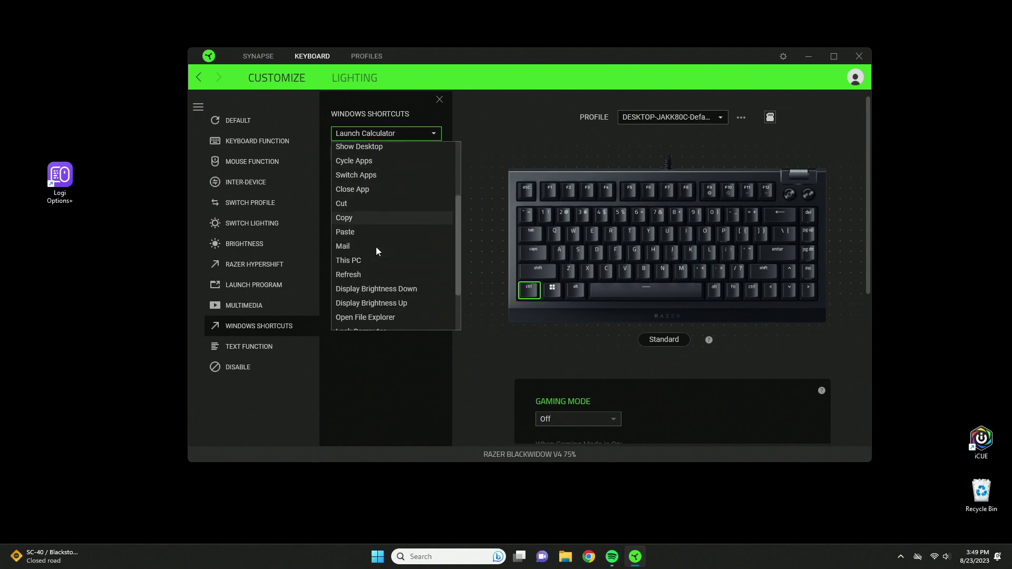
pyautogui.scroll(-2, 375, 247)
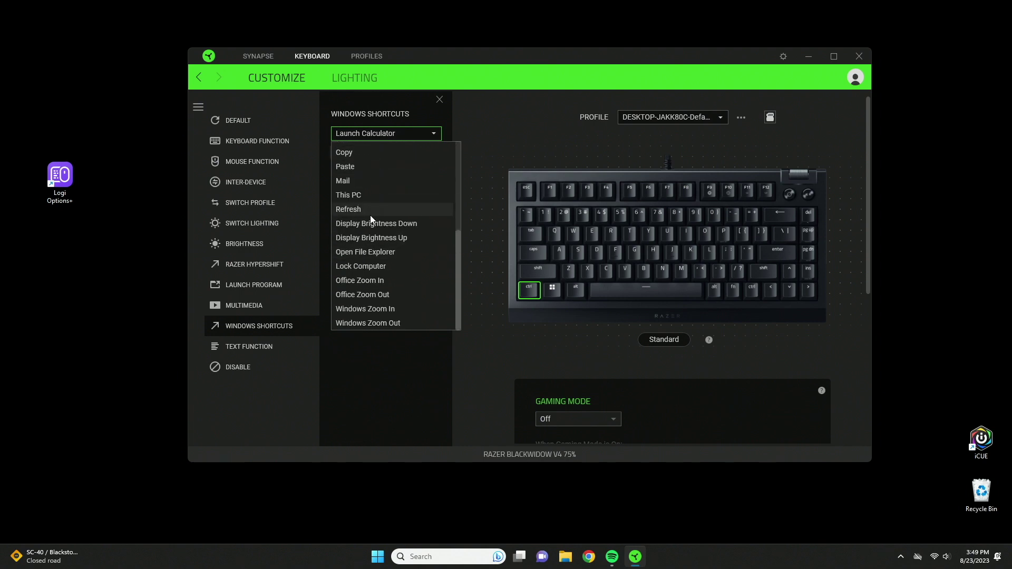
pyautogui.click(360, 356)
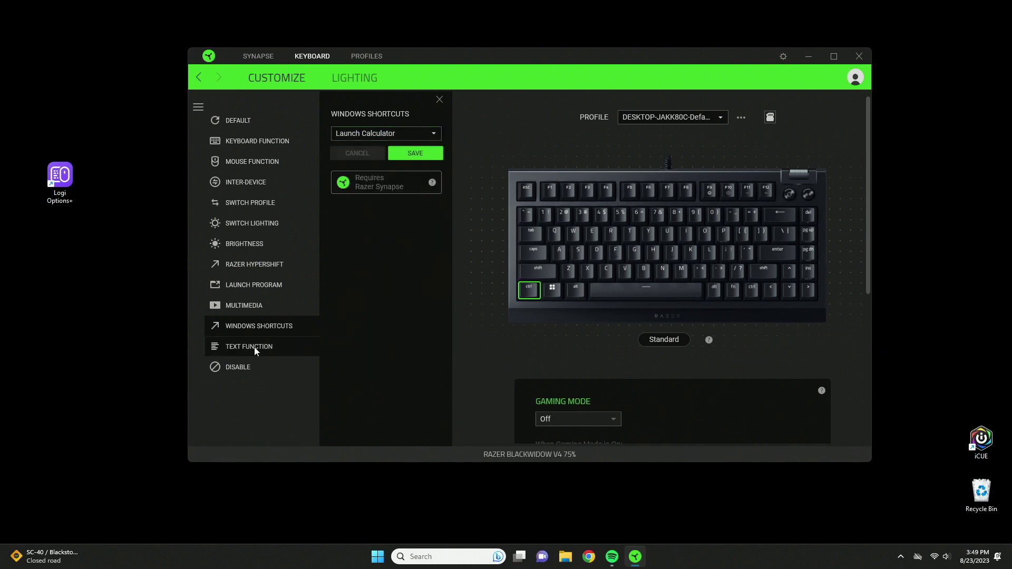
# - Assign a Text Function of 'Hello everyone' to the Ctrl key and save it
pyautogui.click(254, 350)
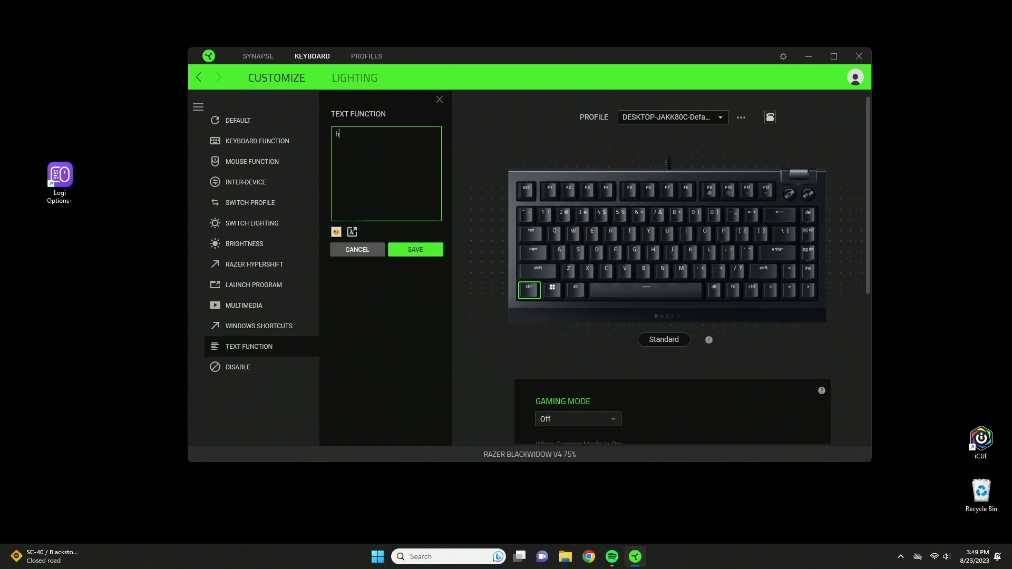
pyautogui.write('ello everyone')
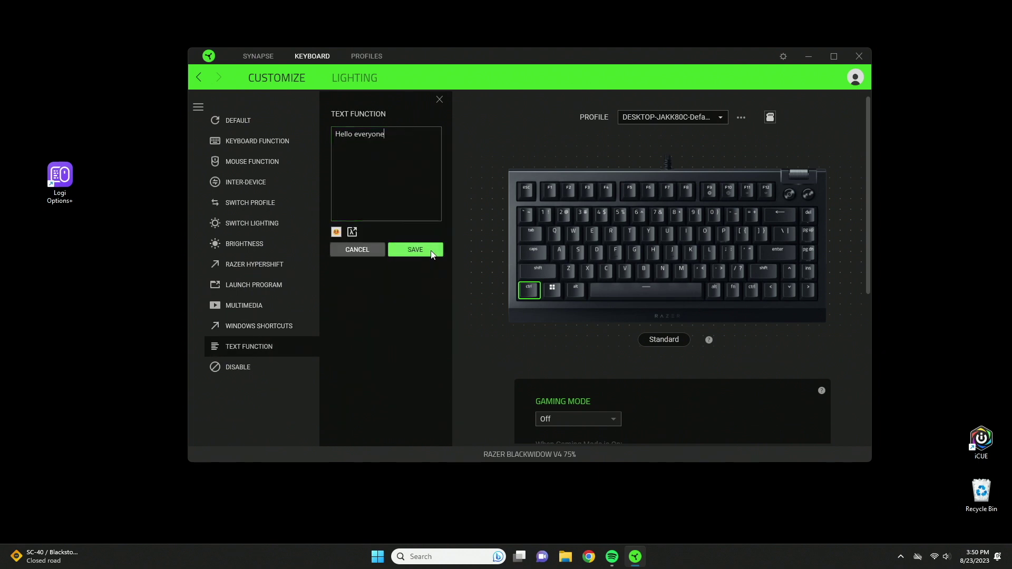
pyautogui.click(431, 250)
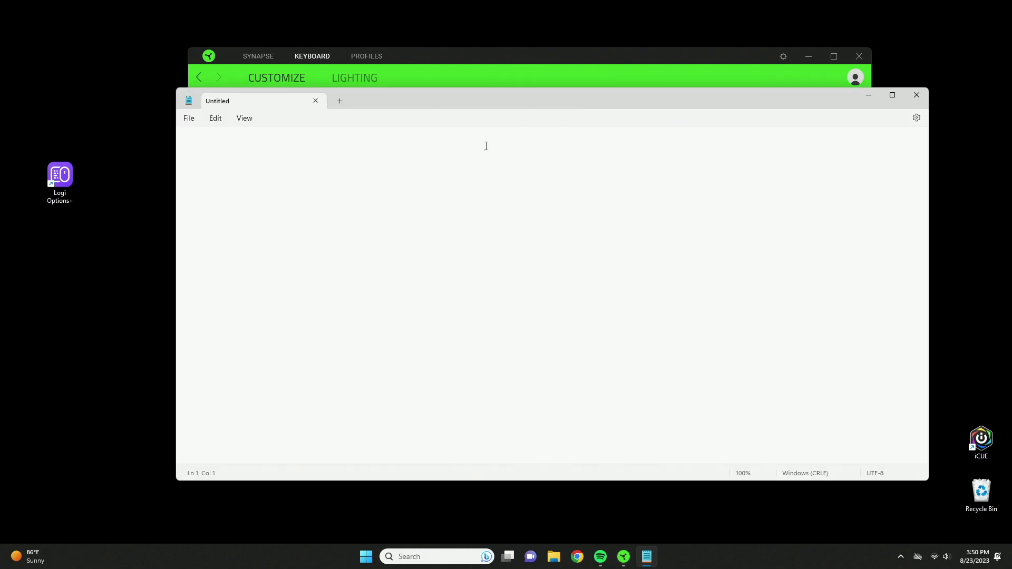
# - Fill Notepad with repeated 'Hello everyone' using the remapped Ctrl key, then close the note
pyautogui.write('Hello everyoneHello everyoneHello everyoneHello everyoneHello everyoneHello everyoneHello everyone')
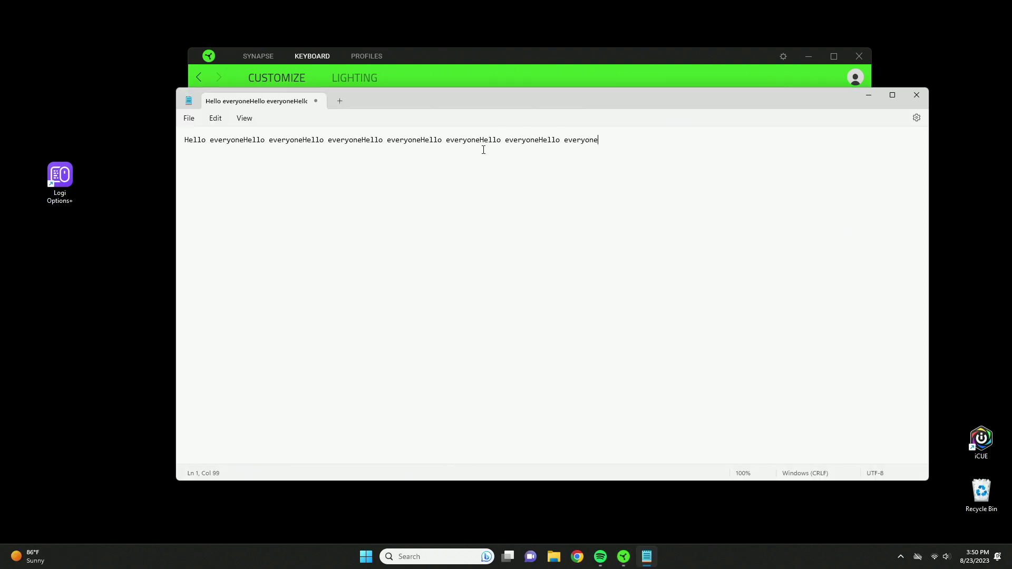
pyautogui.press('ctrl')
pyautogui.press('ctrl')
pyautogui.press('ctrl')
pyautogui.click(916, 95)
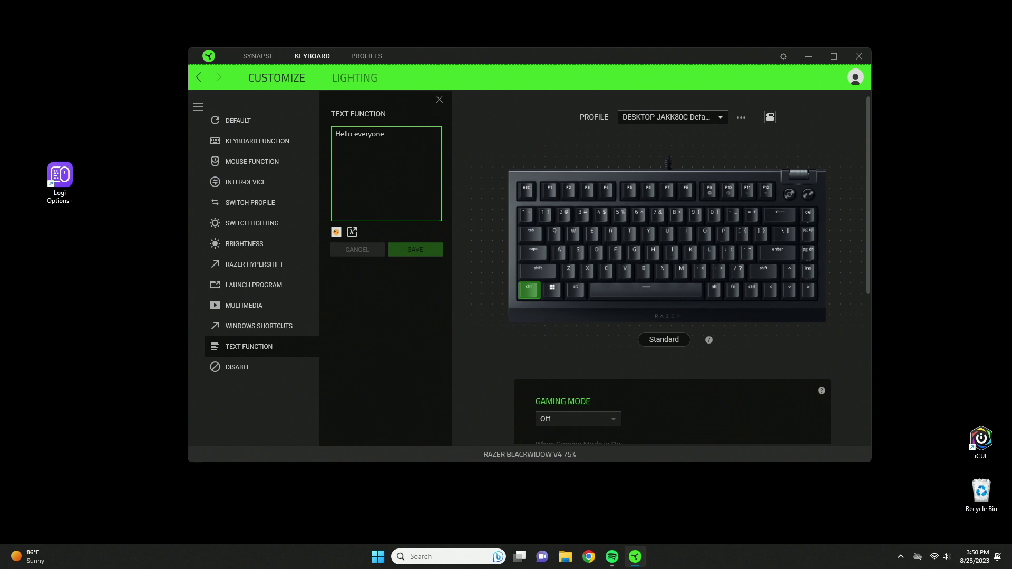
# - Open and close Character Map, then switch the Ctrl key to the Disable option
pyautogui.click(352, 232)
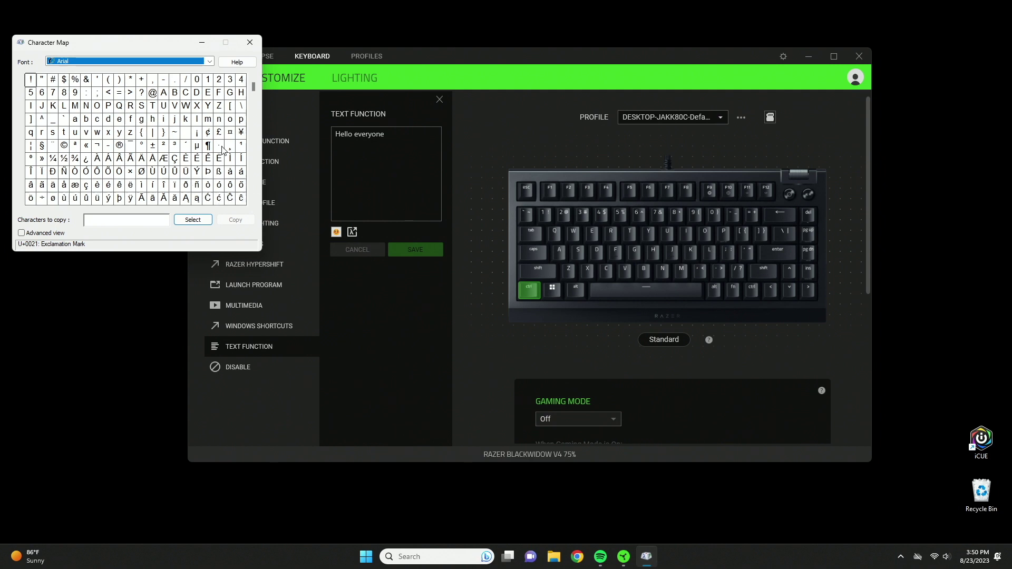
pyautogui.moveTo(254, 83); pyautogui.dragTo(254, 159)
pyautogui.click(267, 346)
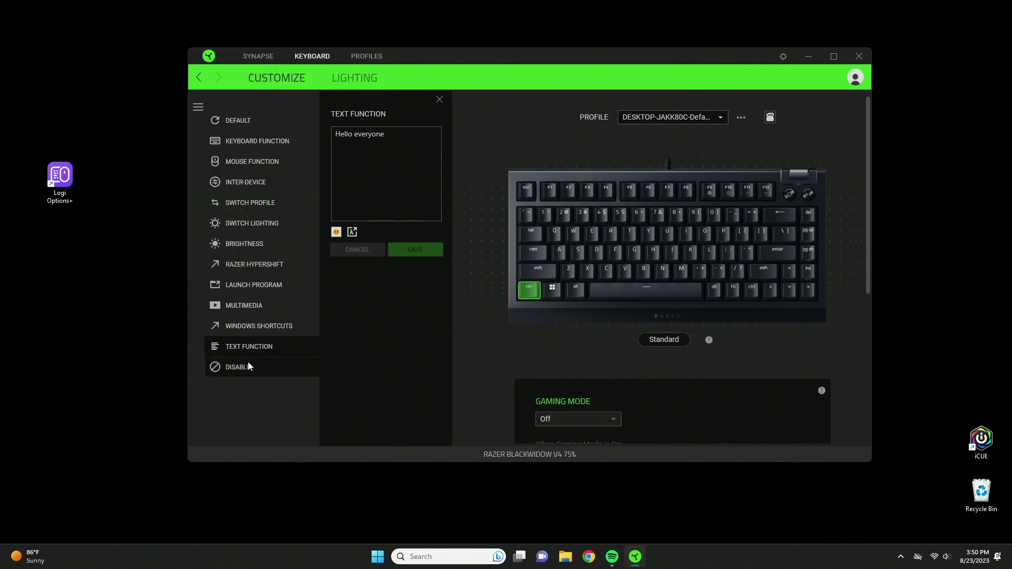
pyautogui.click(248, 362)
# - Reset the Ctrl key to its default function and close the key assignment panel
pyautogui.moveTo(534, 291)
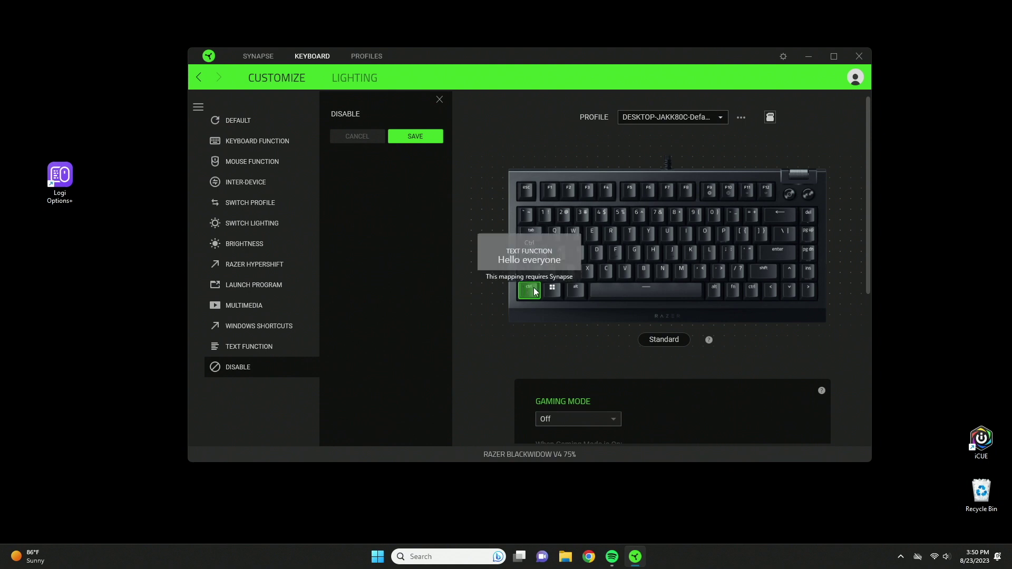
pyautogui.click(440, 101)
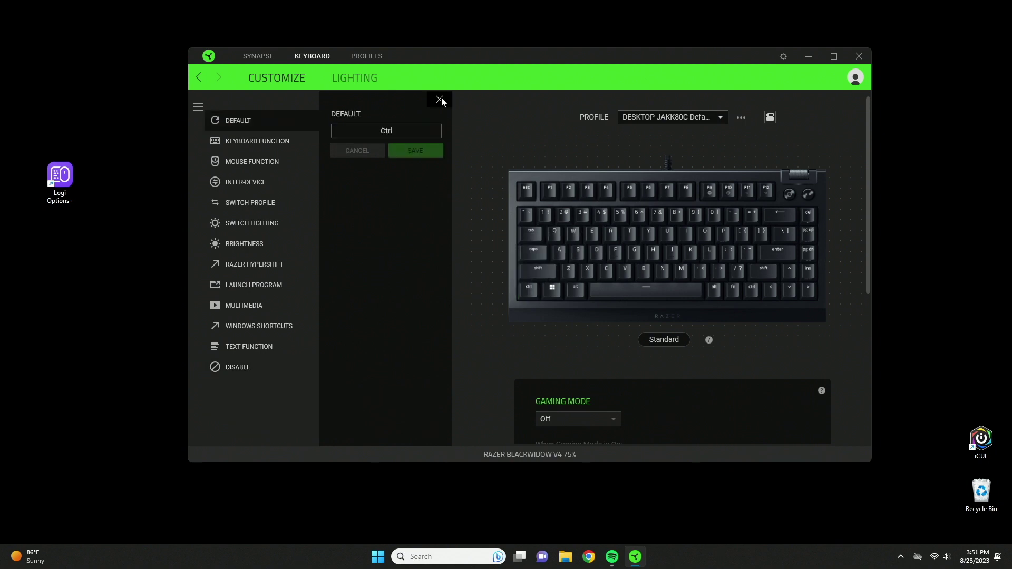
pyautogui.click(439, 100)
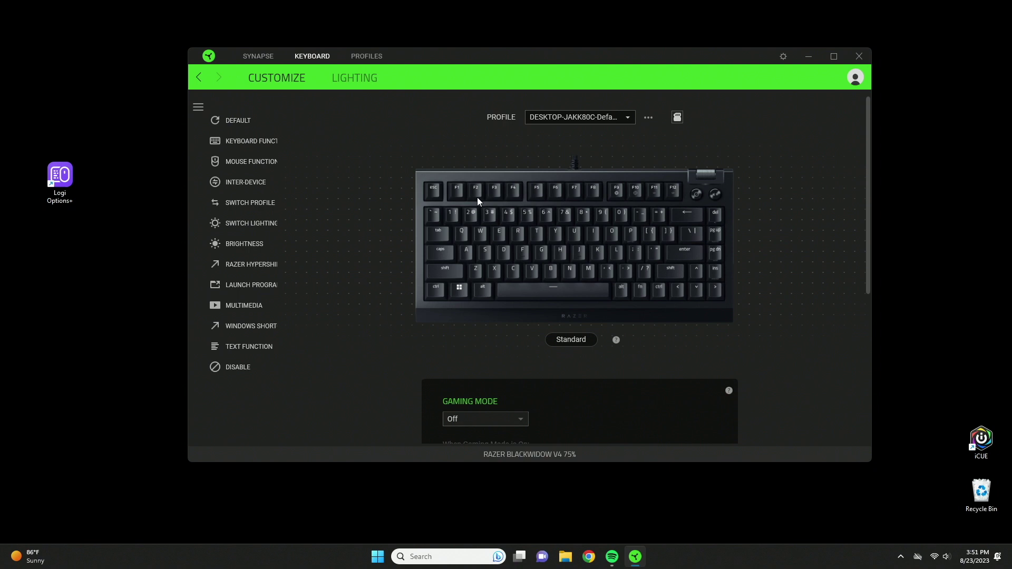
# - Set the Gaming Mode dropdown to Always on
pyautogui.scroll(-3, 369, 211)
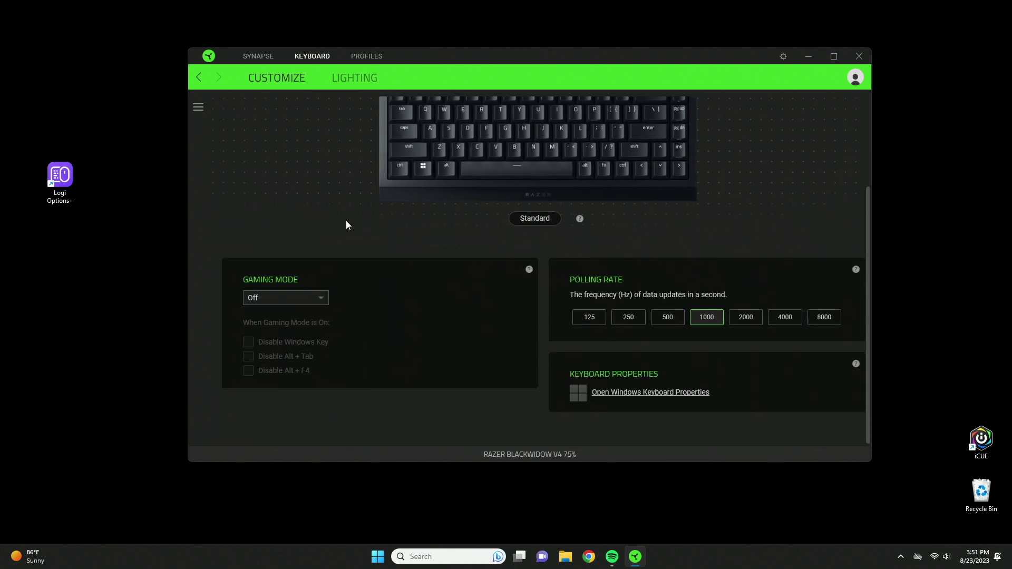
pyautogui.click(304, 296)
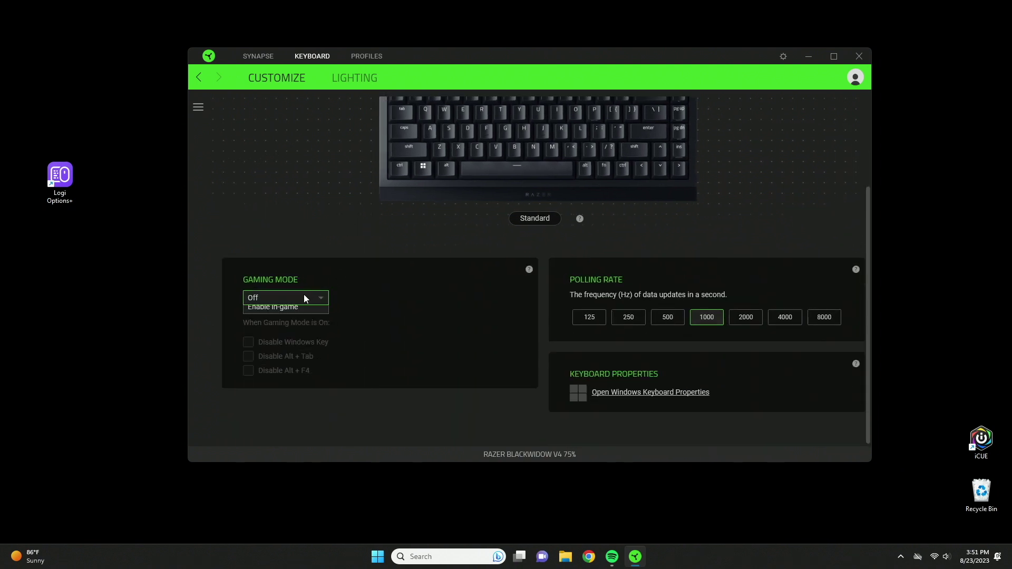
pyautogui.click(283, 329)
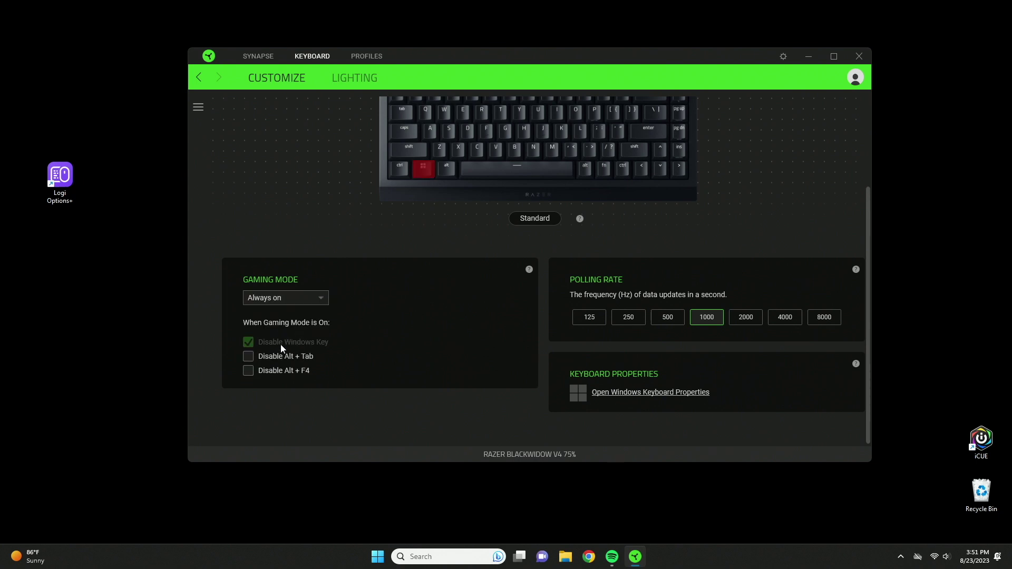
pyautogui.scroll(2, 401, 274)
pyautogui.scroll(-2, 369, 269)
pyautogui.scroll(1, 362, 354)
pyautogui.scroll(-1, 363, 353)
# - Switch Gaming Mode off and raise the polling rate through 2000 and 4000 to 8000 Hz
pyautogui.click(287, 298)
pyautogui.click(274, 312)
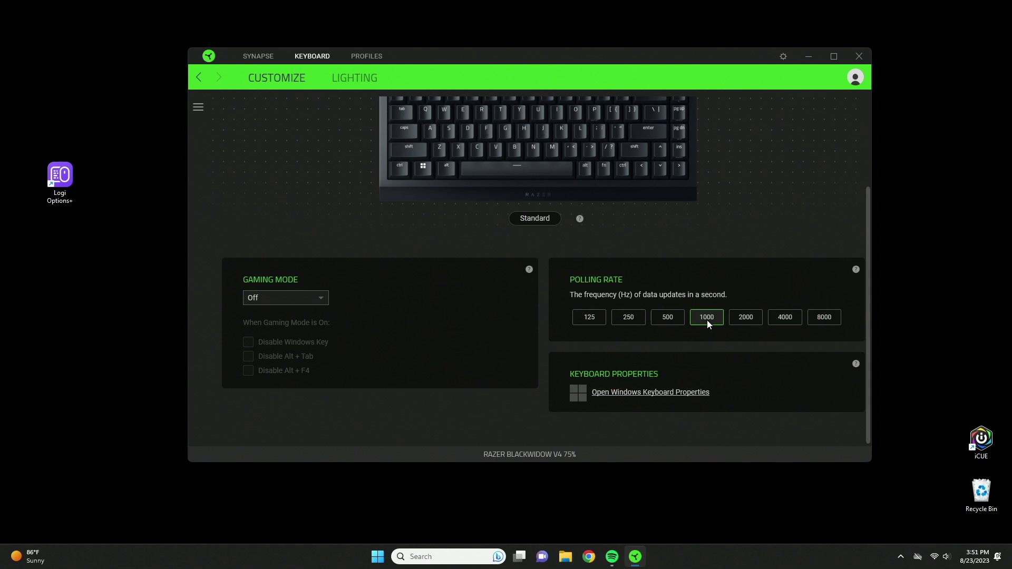
pyautogui.click(736, 319)
pyautogui.click(784, 316)
pyautogui.click(832, 318)
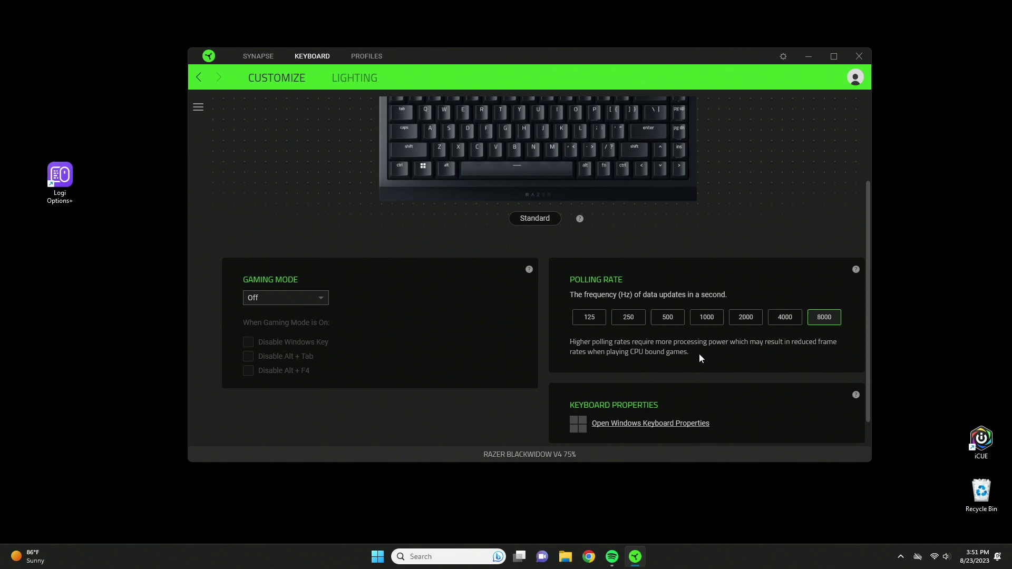
pyautogui.scroll(-1, 699, 354)
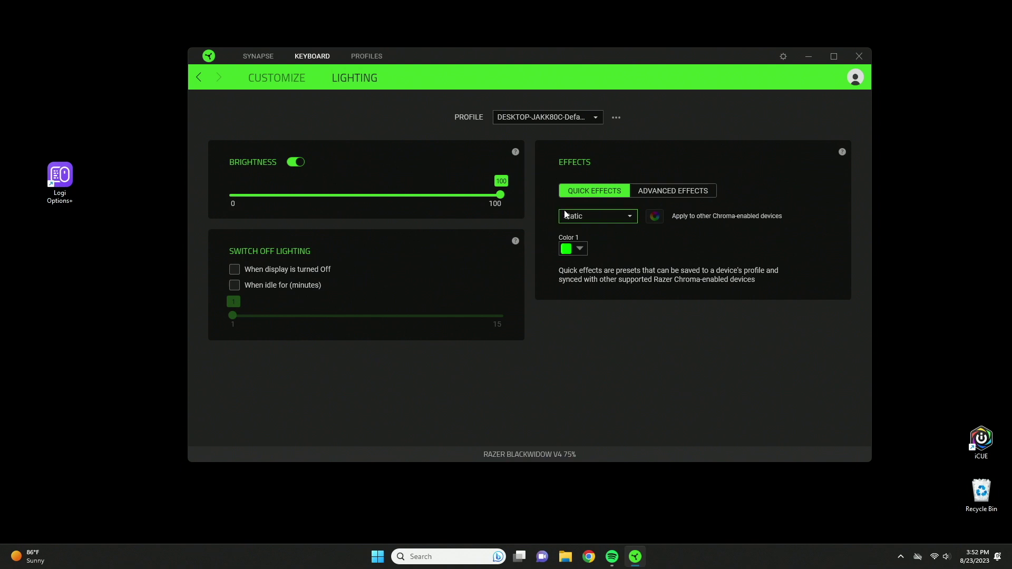
# - Switch the lighting to the Breathing effect with bright blue as the second colour
pyautogui.click(593, 215)
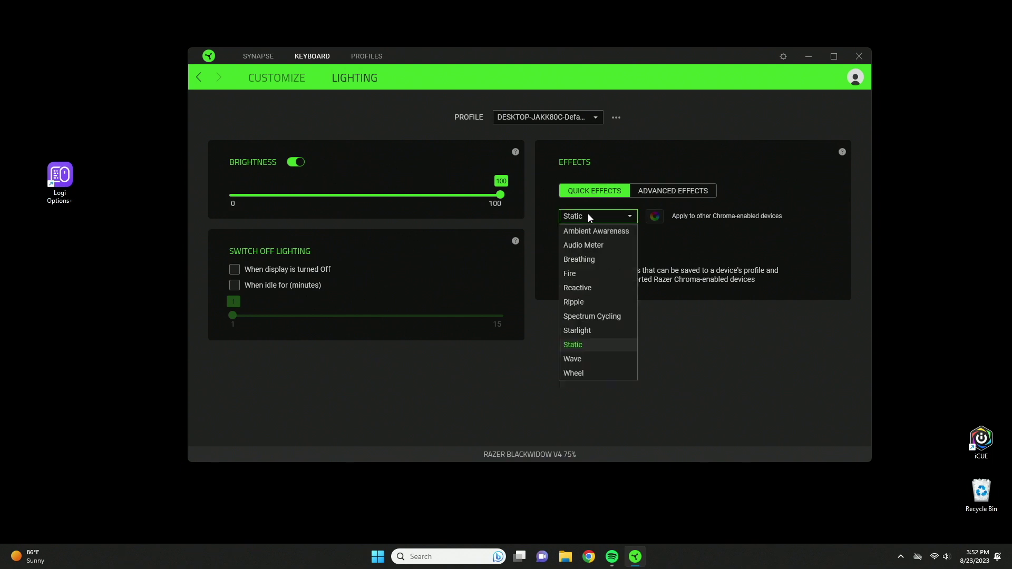
pyautogui.click(589, 258)
pyautogui.click(611, 248)
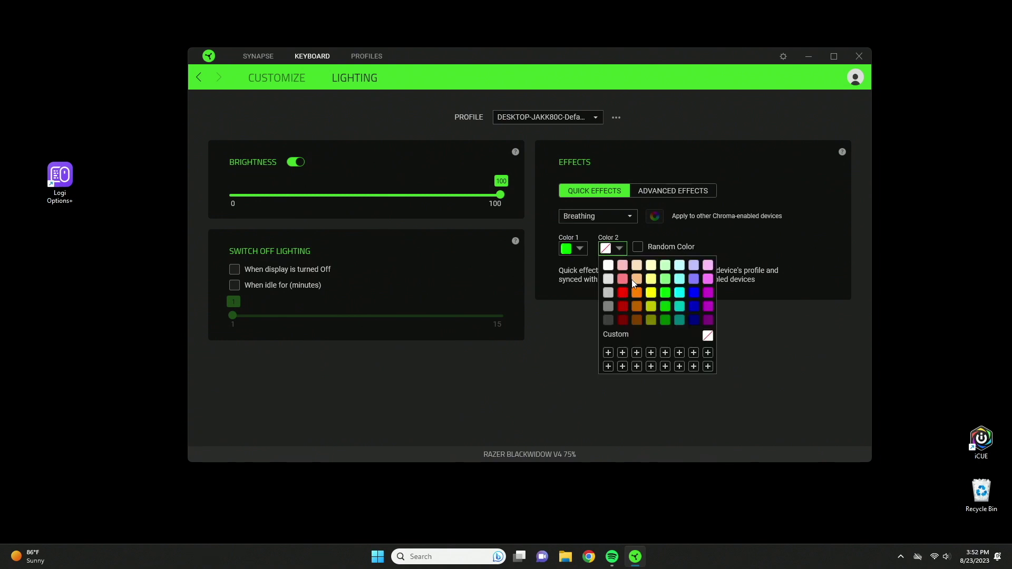
pyautogui.click(695, 293)
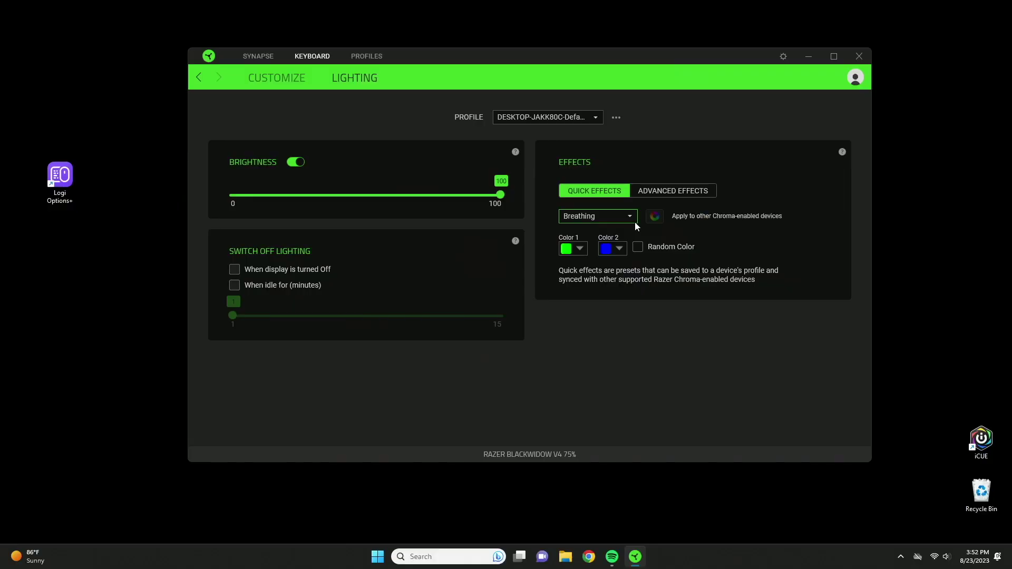
# - Return the lighting to the Static effect and show the advanced effects
pyautogui.click(627, 217)
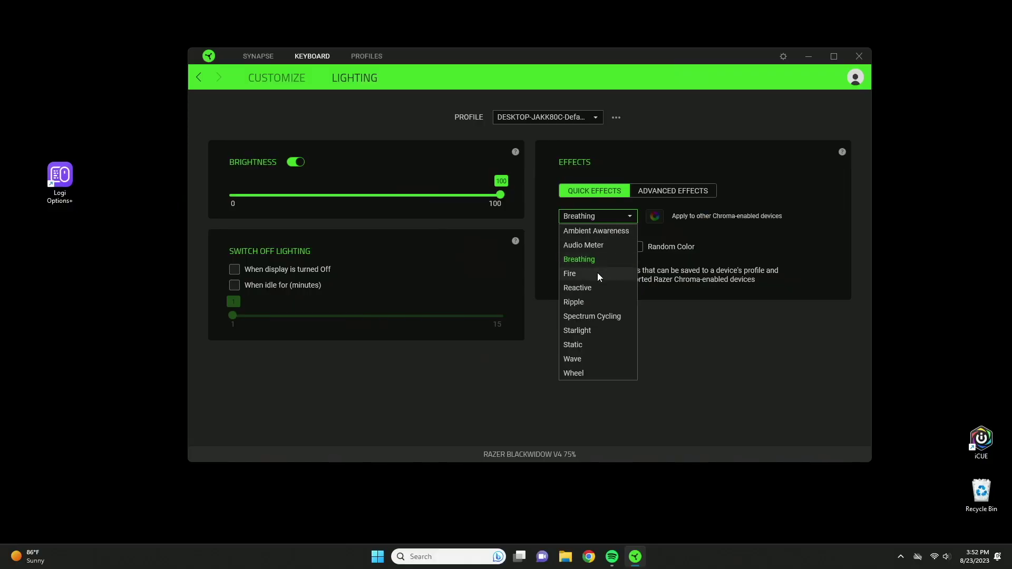
pyautogui.click(563, 347)
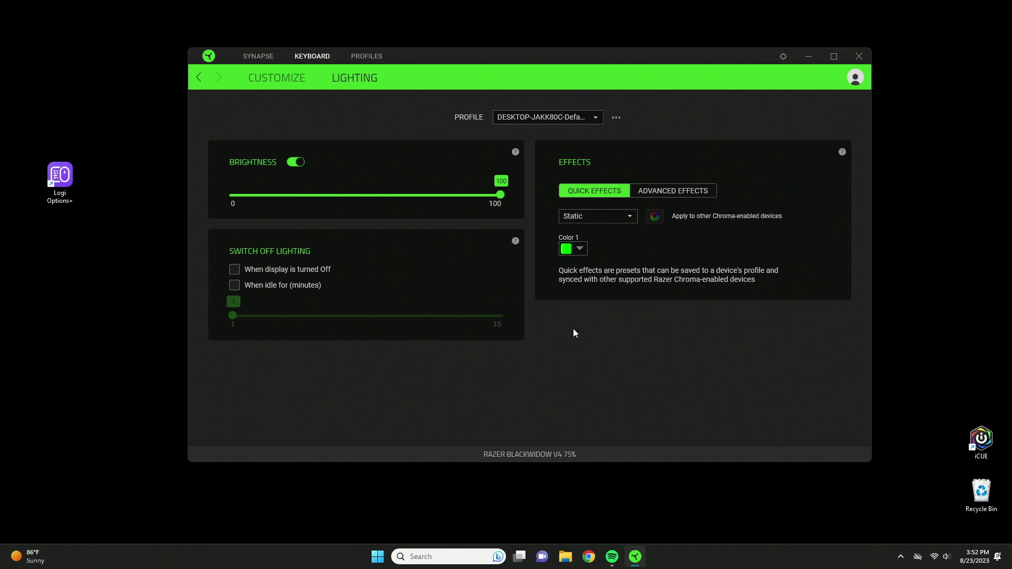
pyautogui.click(672, 191)
# - Adjust brightness, then turn lighting off when the display turns off or after 13 idle minutes
pyautogui.moveTo(500, 195); pyautogui.dragTo(520, 181)
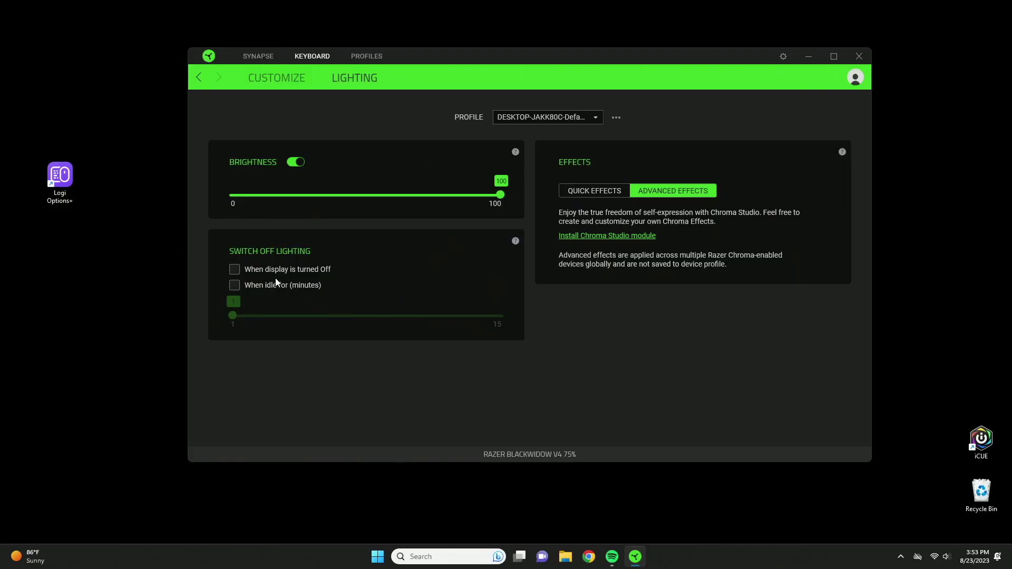
pyautogui.click(293, 269)
pyautogui.click(237, 285)
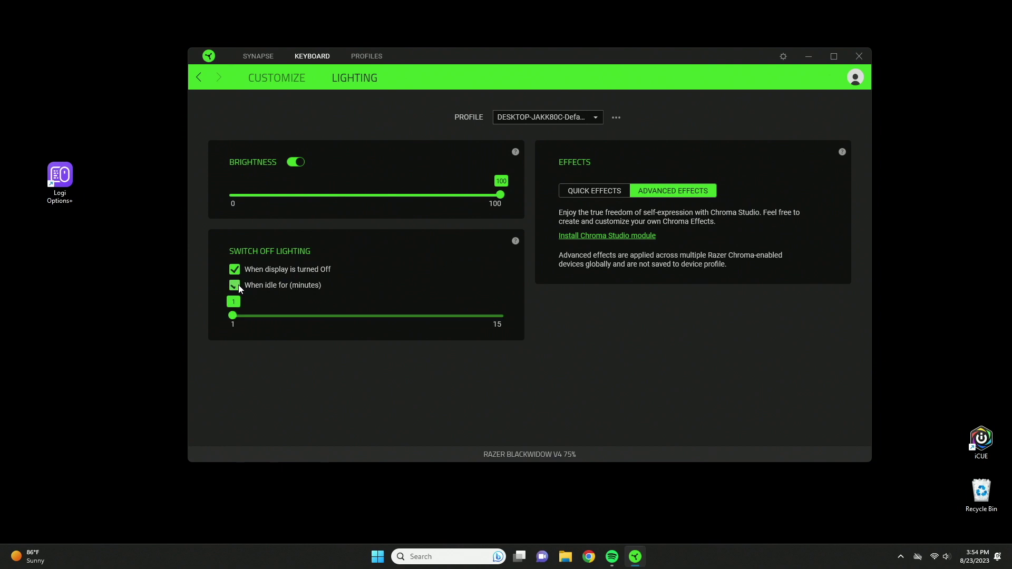
pyautogui.moveTo(234, 316); pyautogui.dragTo(322, 333)
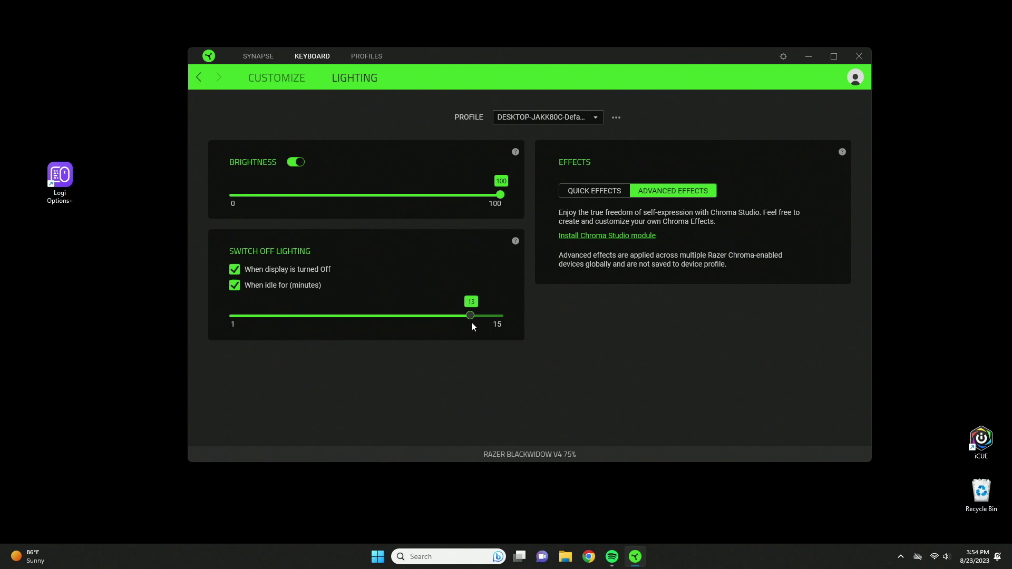